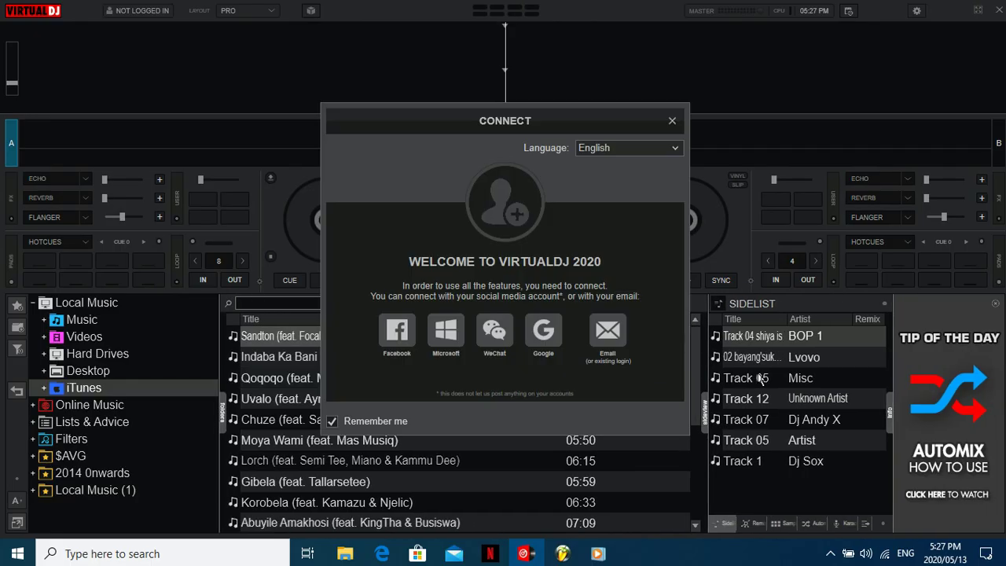
# Skip connecting an account at startup and close the Tip of the Day panel
pyautogui.click(675, 122)
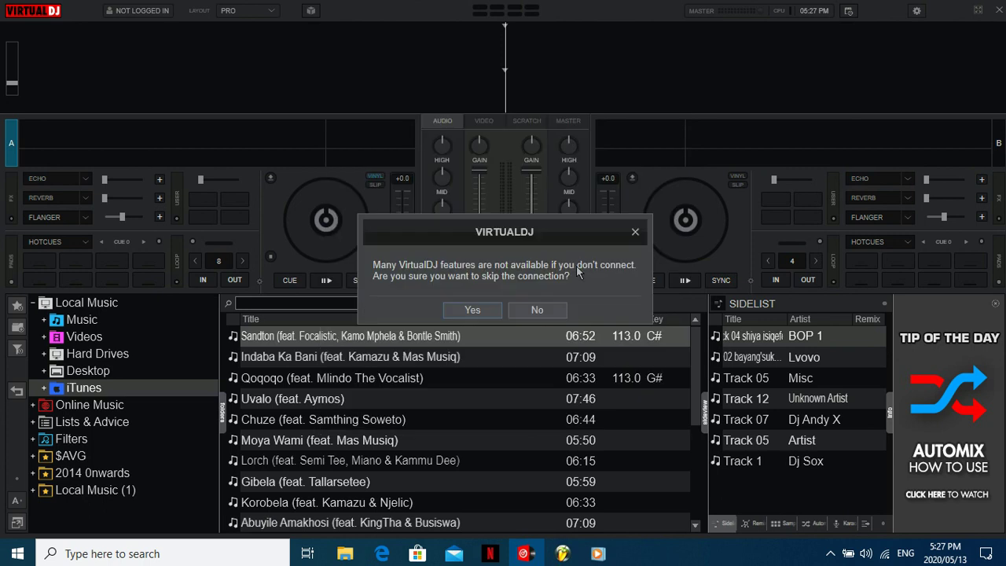
pyautogui.click(489, 308)
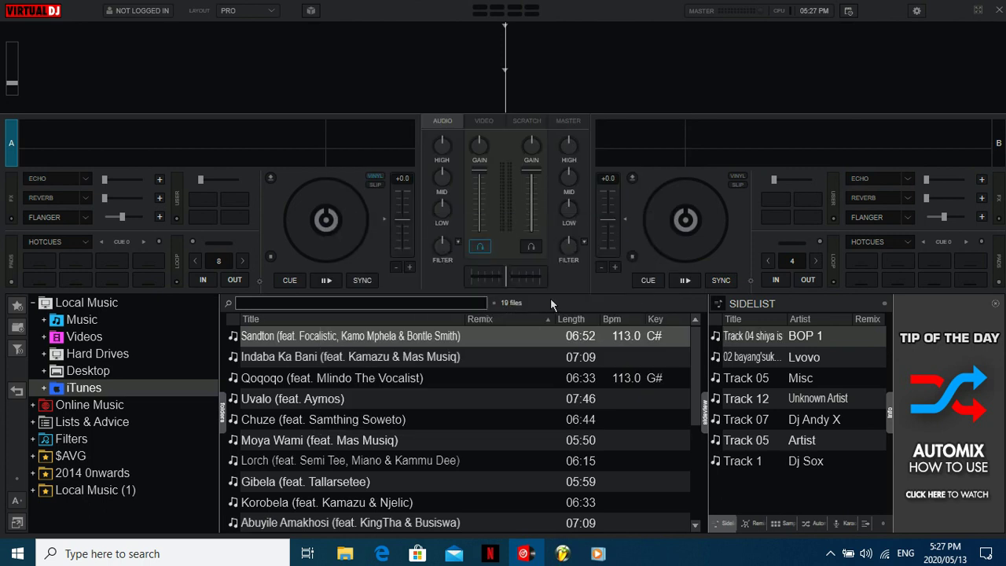
pyautogui.click(995, 304)
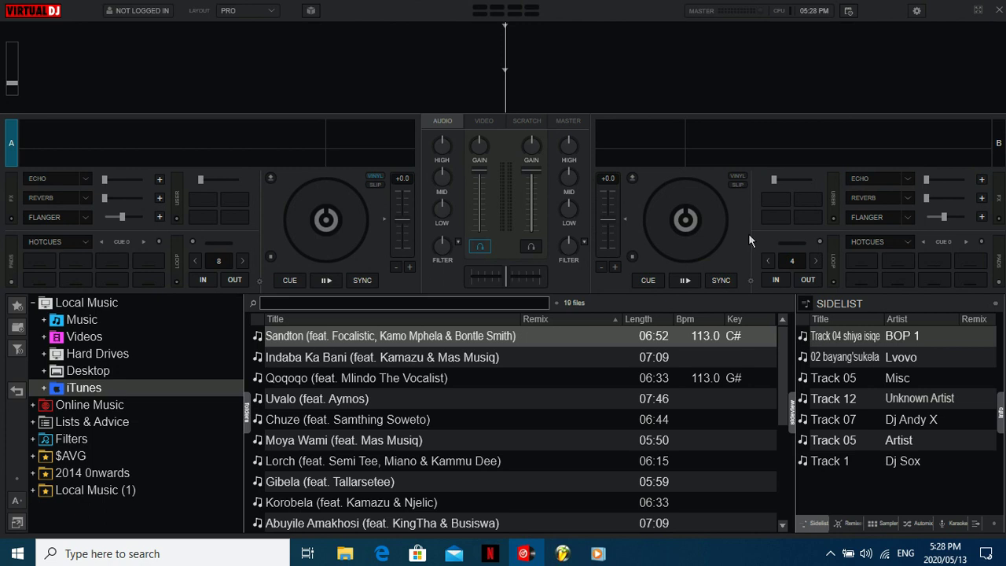
pyautogui.click(272, 11)
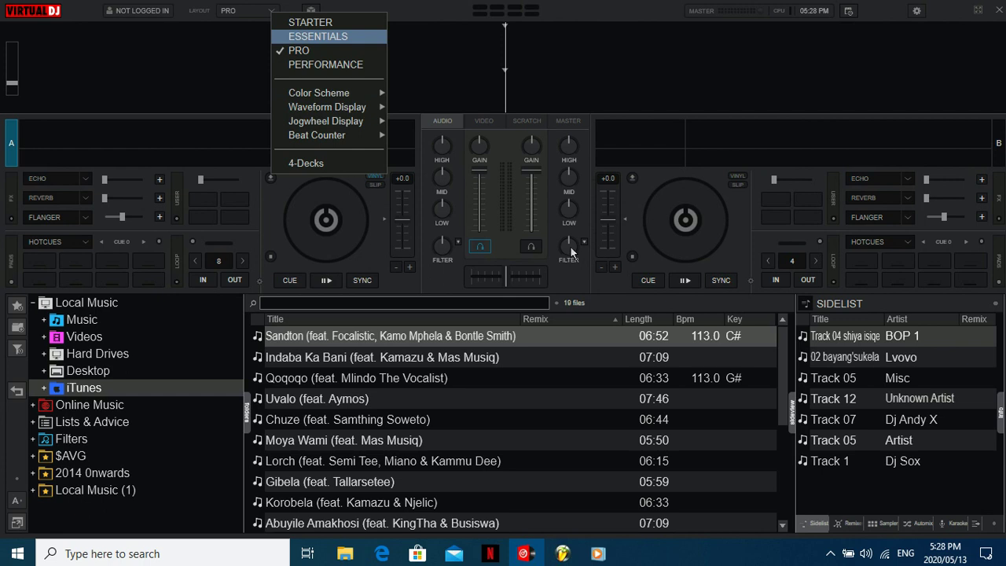
pyautogui.click(621, 20)
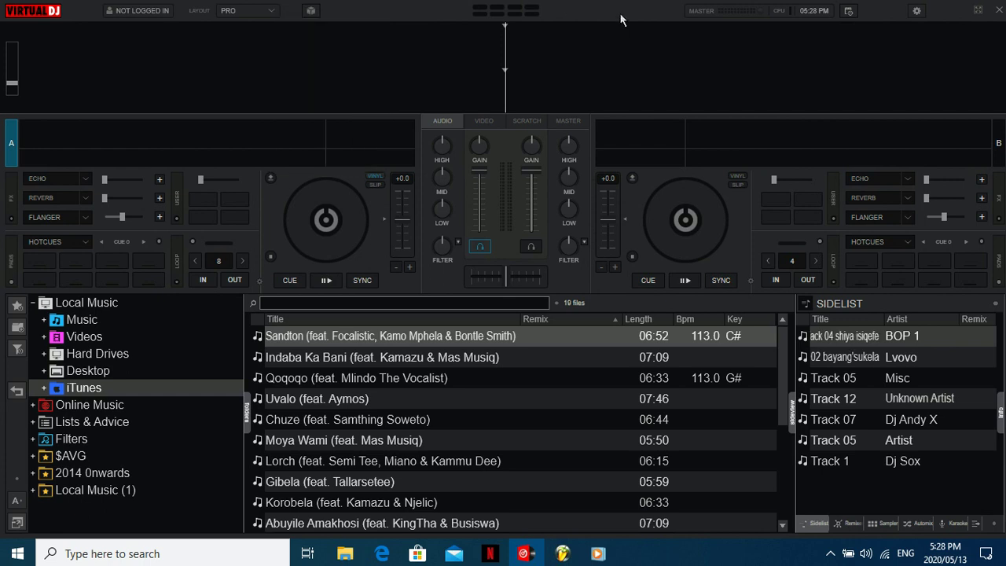
pyautogui.click(259, 14)
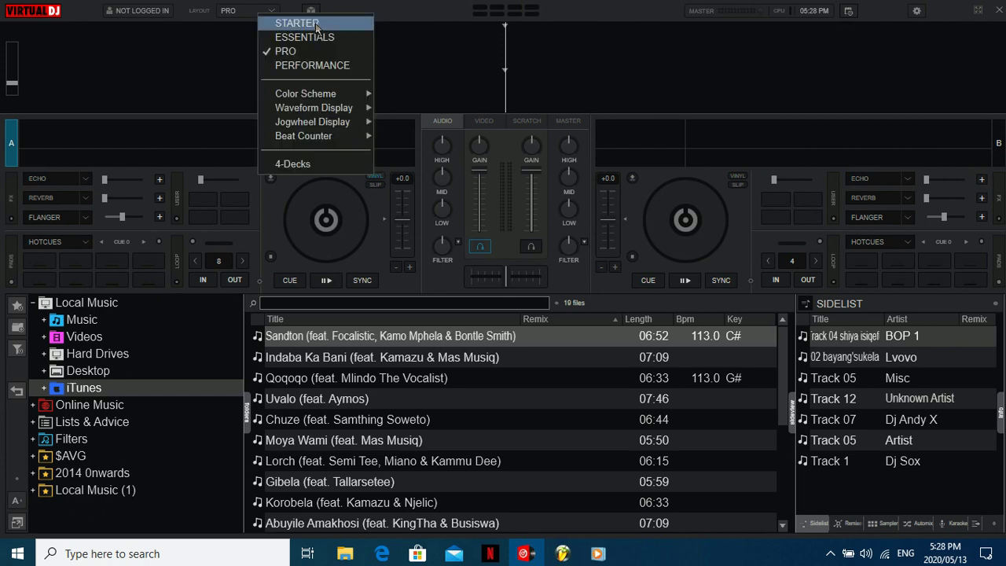
pyautogui.click(416, 7)
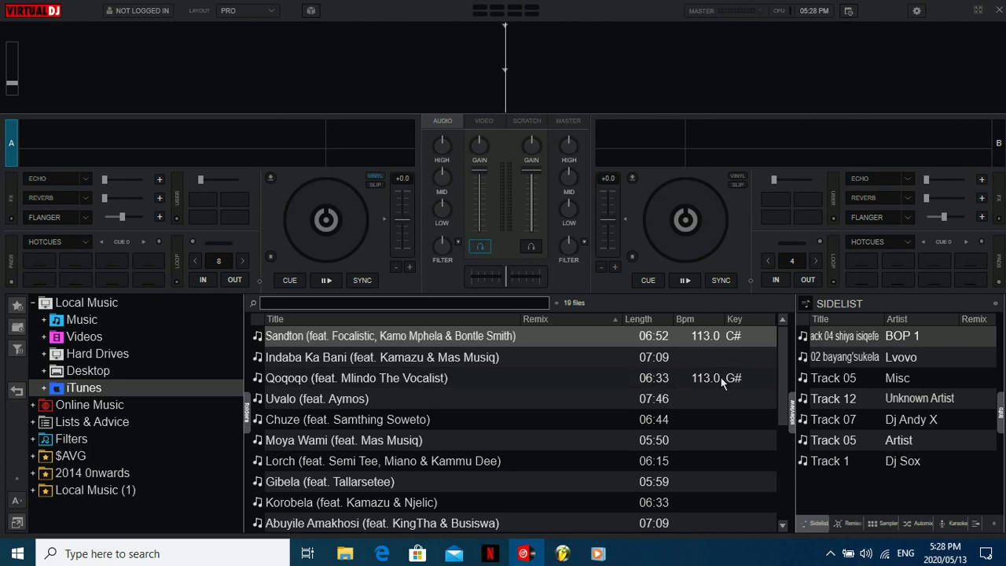
# Show the recording toolbar of the Microsoft Expression Encoder screen capture that is running in the background
pyautogui.click(833, 557)
pyautogui.rightClick(864, 499)
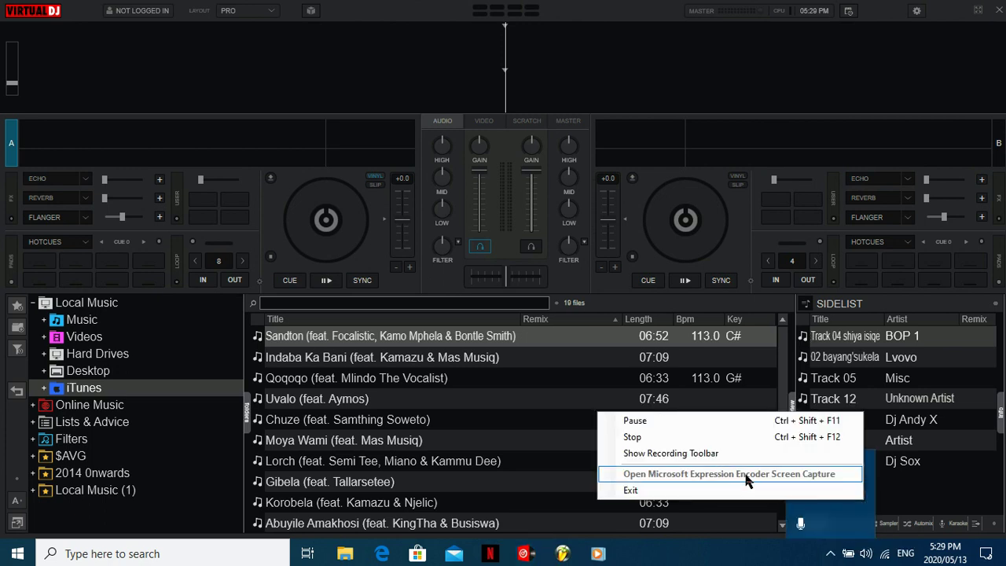
pyautogui.click(670, 456)
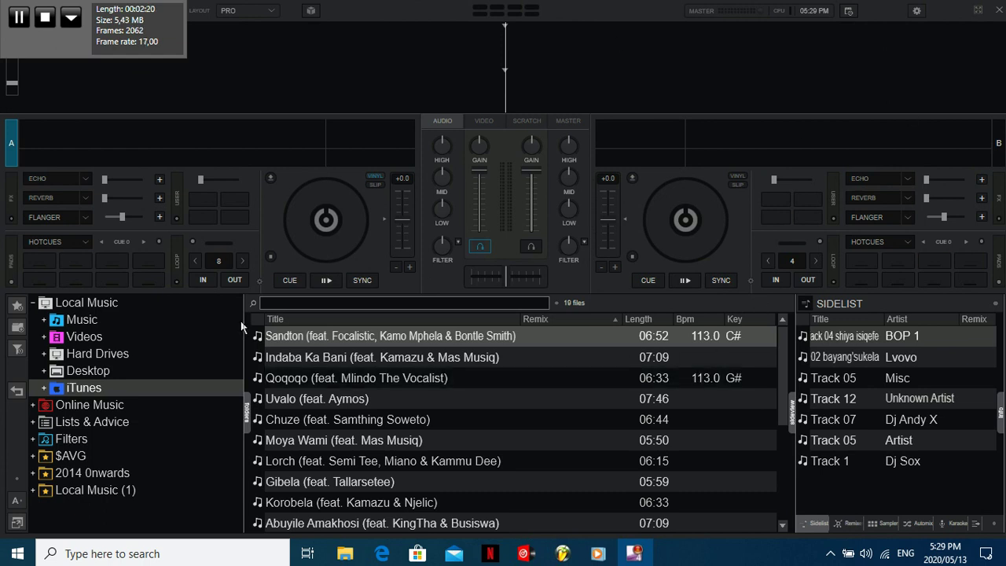
# Open the program's settings at the Broadcast page
pyautogui.click(916, 12)
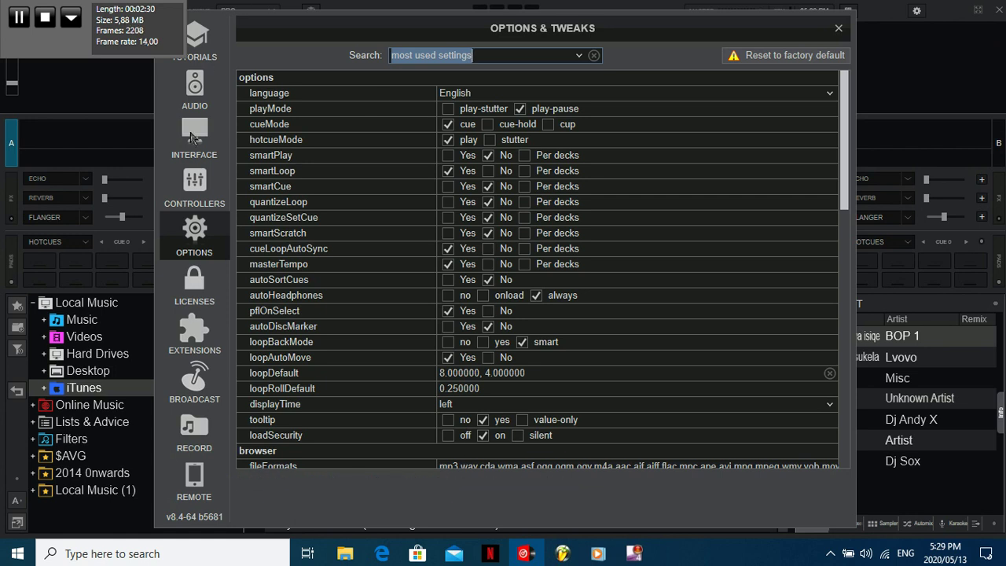
pyautogui.click(198, 47)
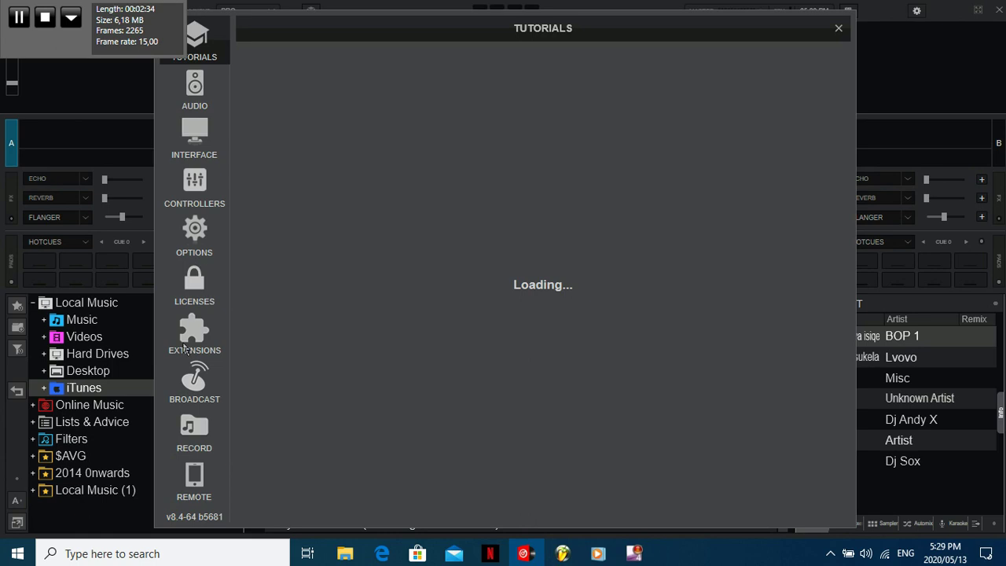
pyautogui.click(195, 381)
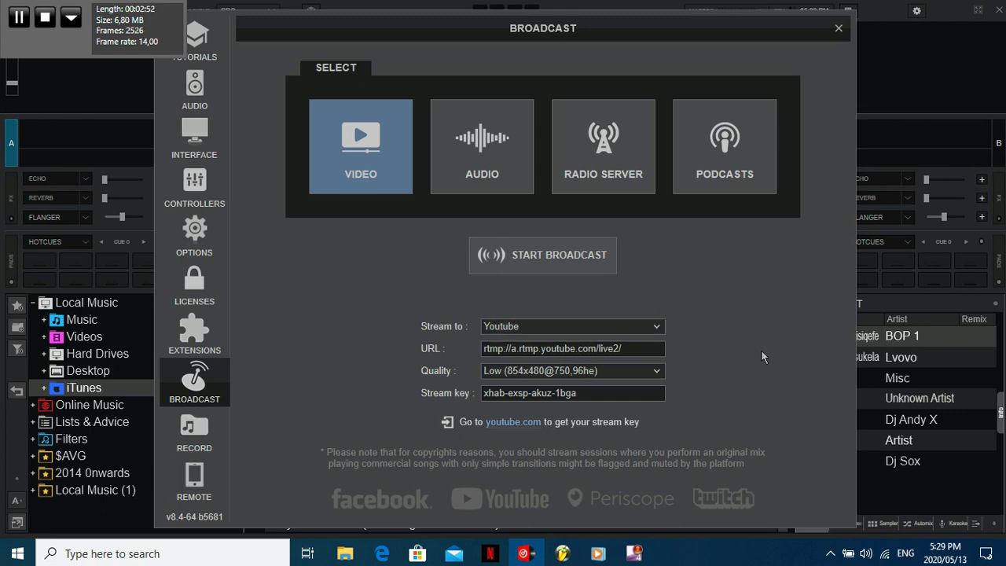
# Set Facebook as the destination of the video broadcast
pyautogui.click(649, 329)
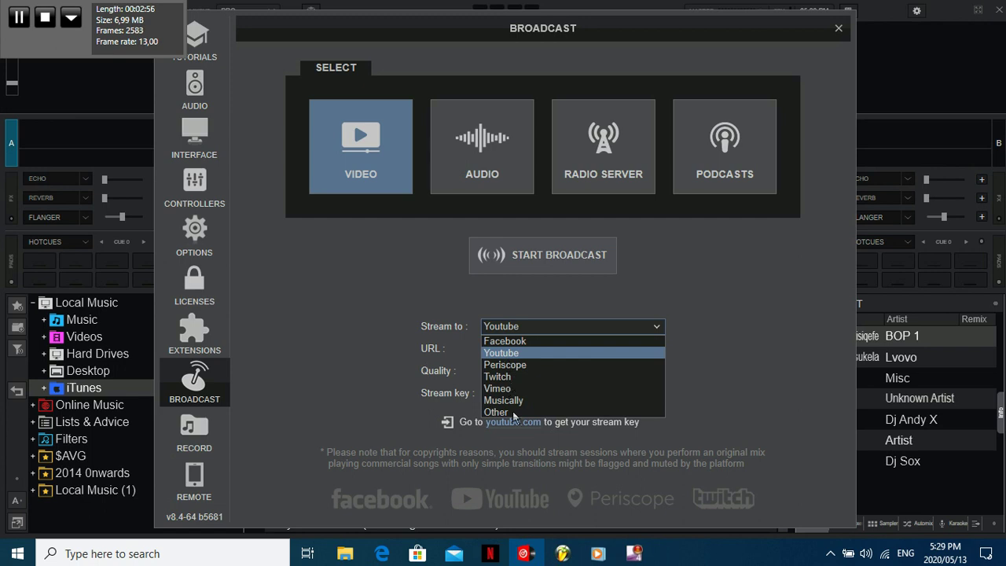
pyautogui.click(533, 343)
pyautogui.click(529, 327)
pyautogui.click(529, 343)
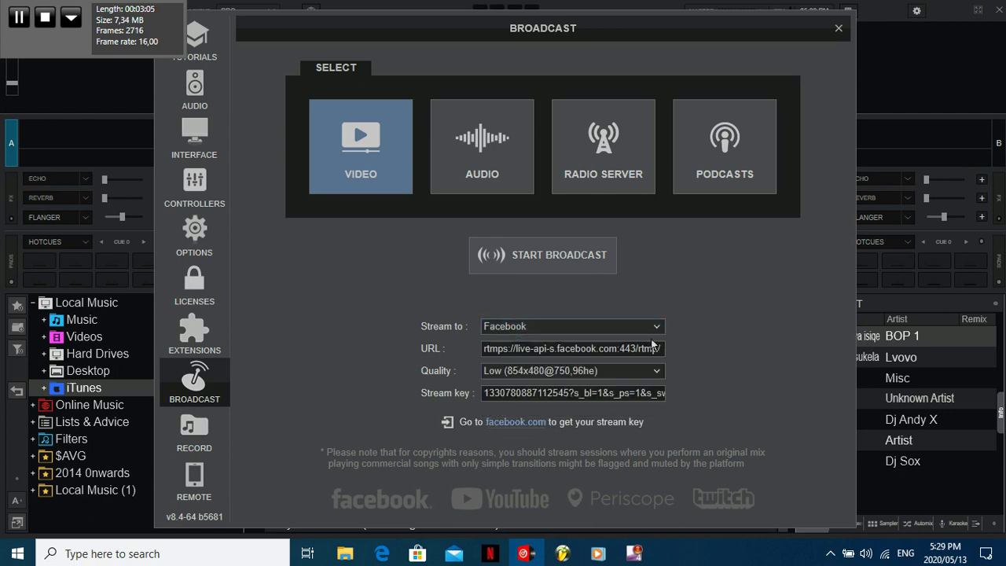
# Clear the saved Facebook stream key and open the linked facebook.com page for getting a stream key
pyautogui.tripleClick(638, 394)
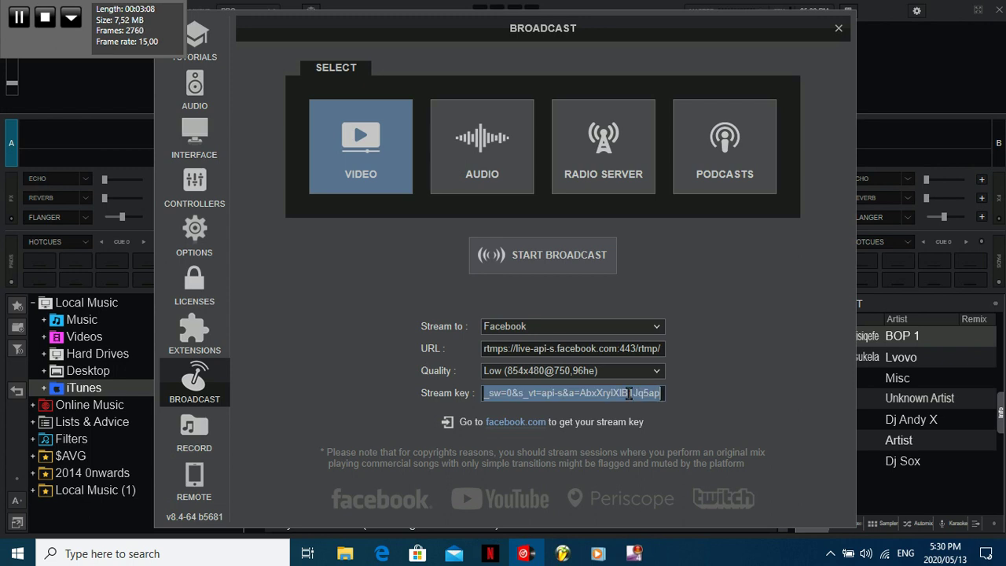
pyautogui.press('BackSpace')
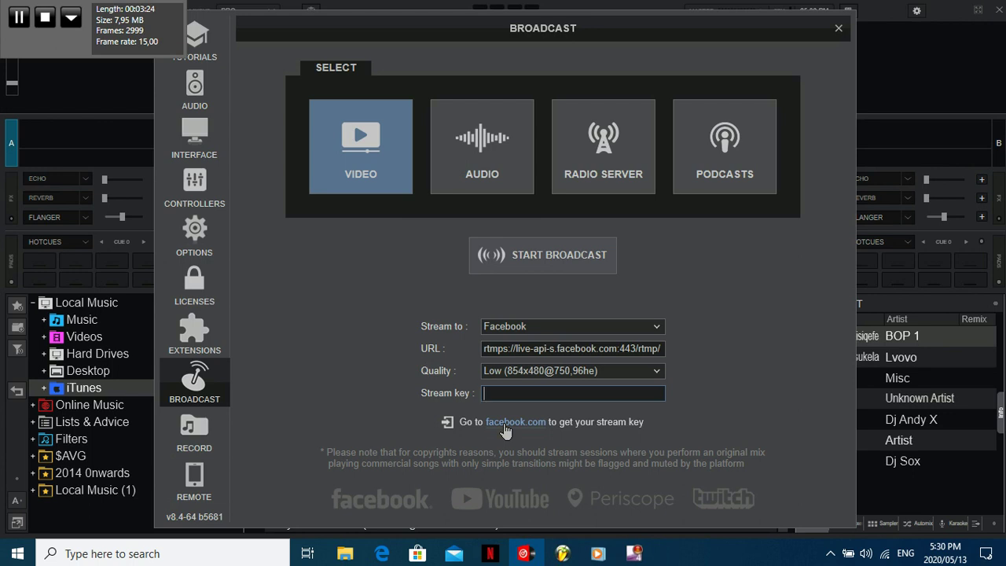
pyautogui.click(548, 442)
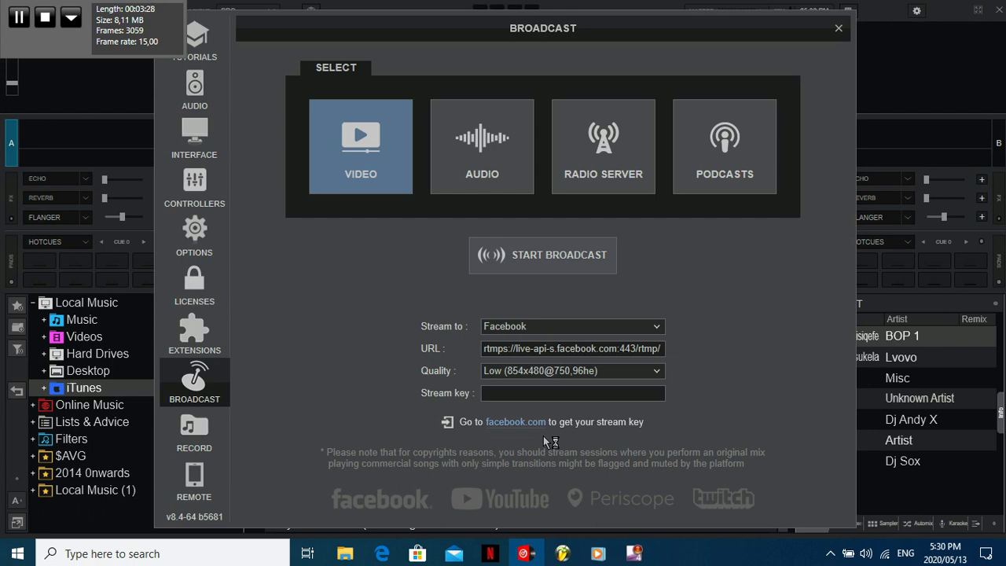
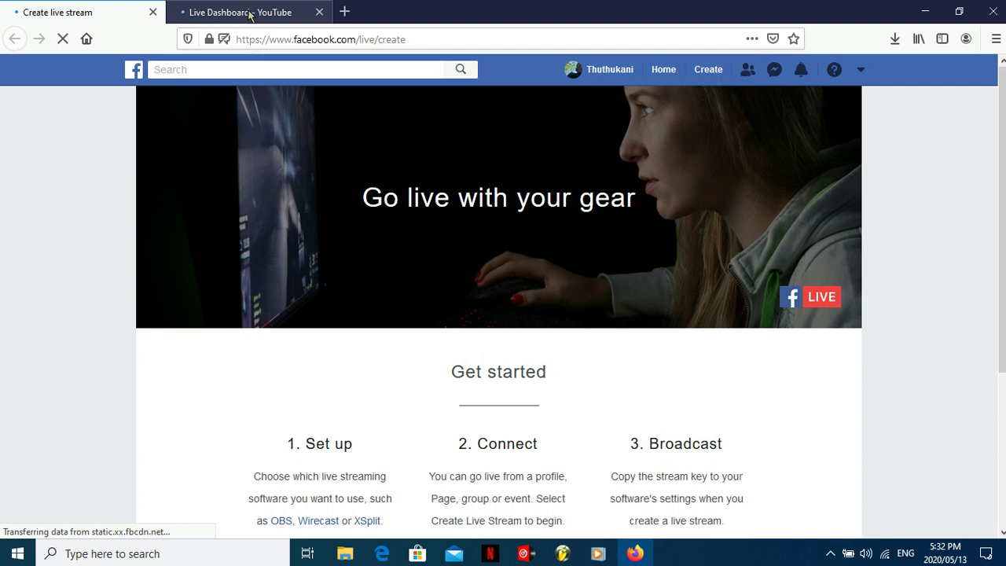
# Look through the YouTube Live Dashboard, examining the basic stream info and the encoder setup with server URL and stream key
pyautogui.click(249, 13)
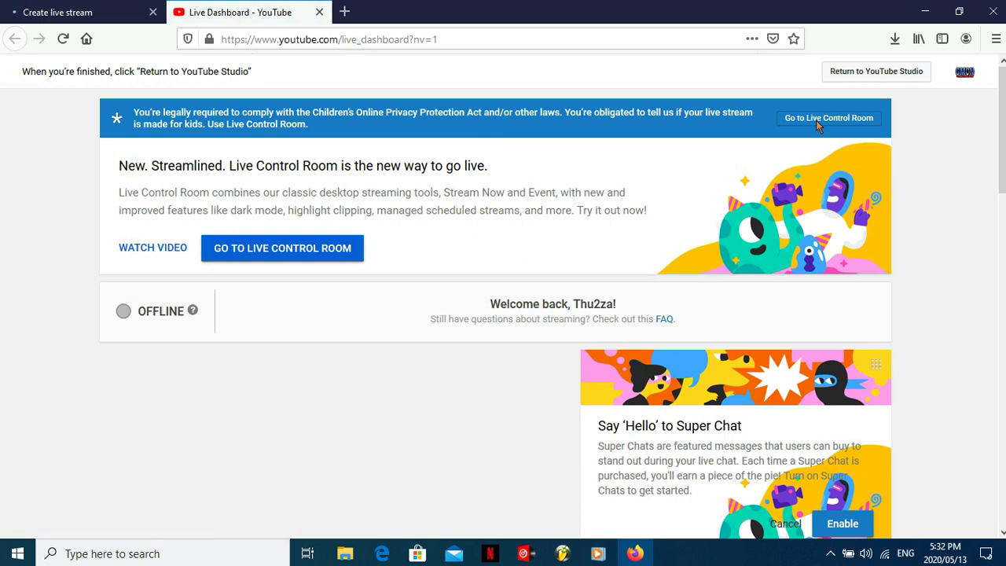
pyautogui.scroll(-5, 638, 126)
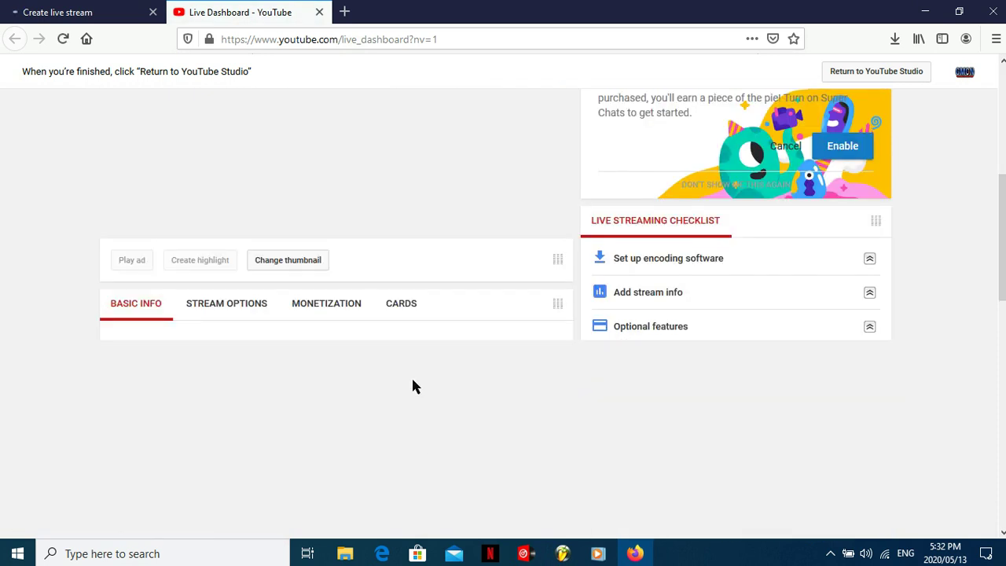
pyautogui.scroll(5, 456, 322)
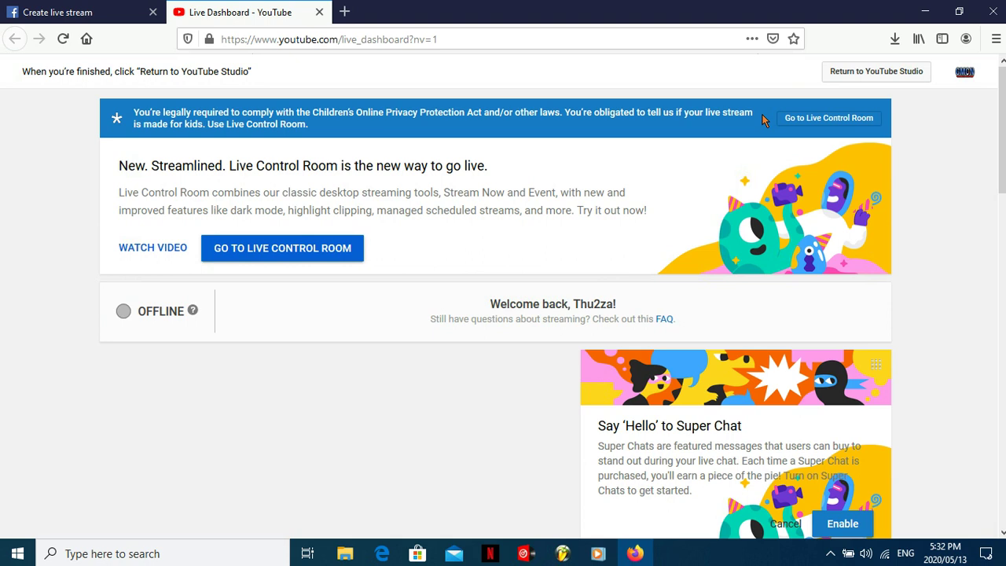
pyautogui.scroll(-5, 558, 369)
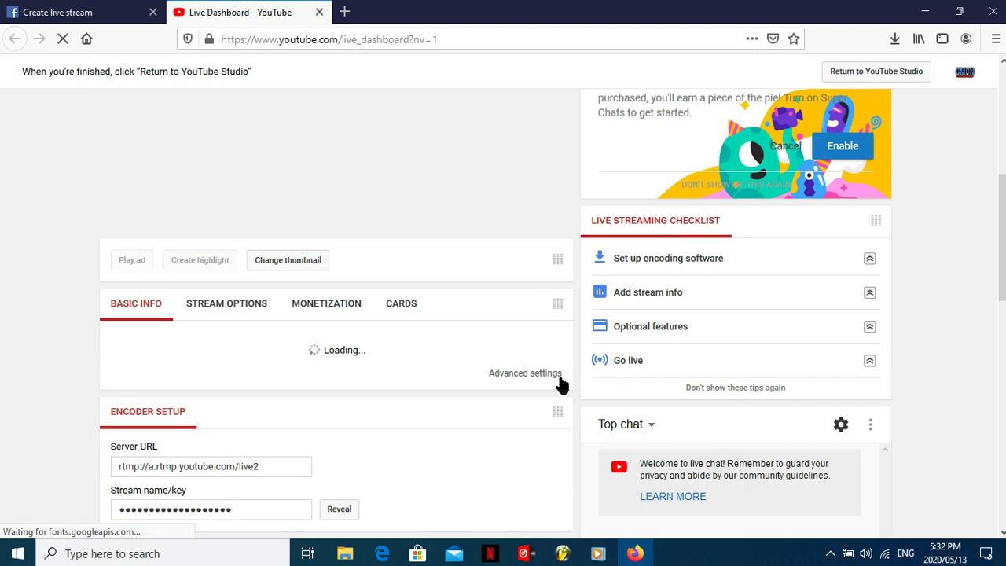
pyautogui.scroll(-3, 558, 372)
pyautogui.scroll(1, 422, 154)
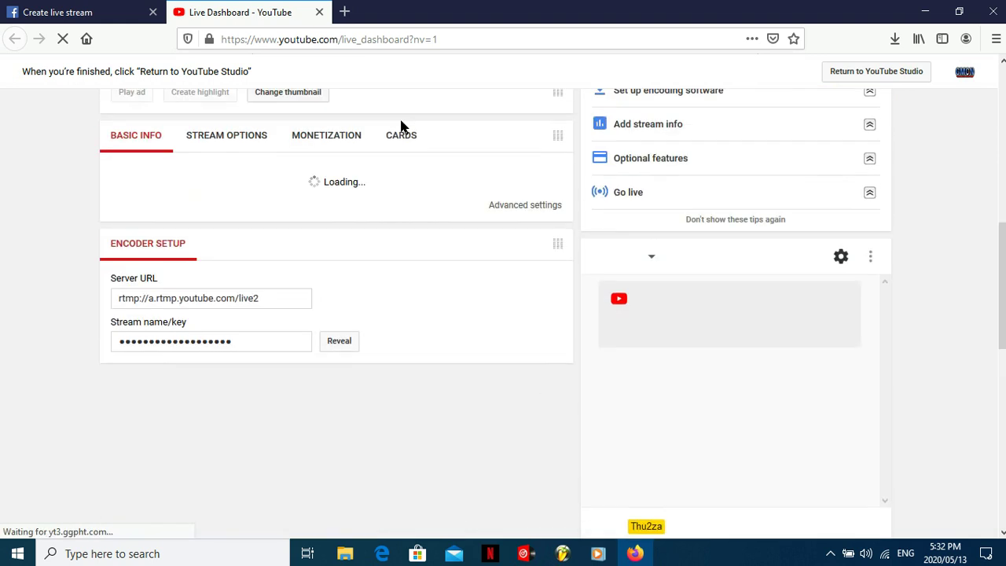
pyautogui.scroll(1, 425, 142)
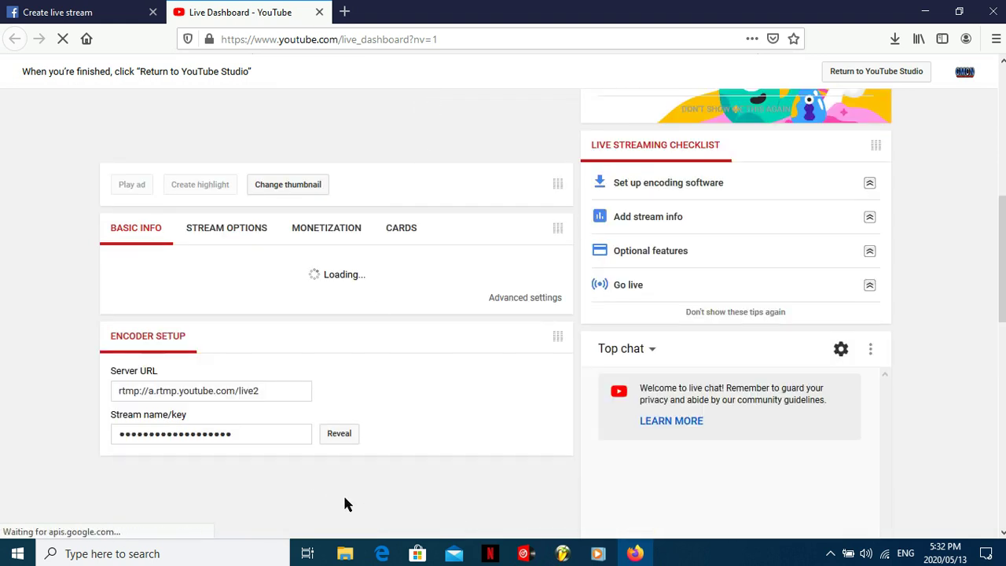
pyautogui.scroll(3, 408, 464)
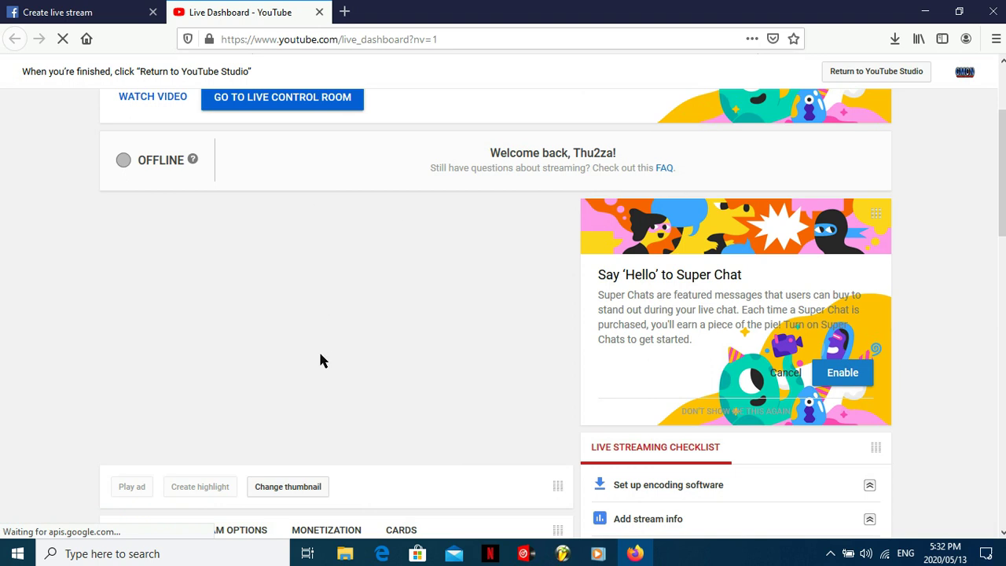
pyautogui.scroll(-4, 320, 355)
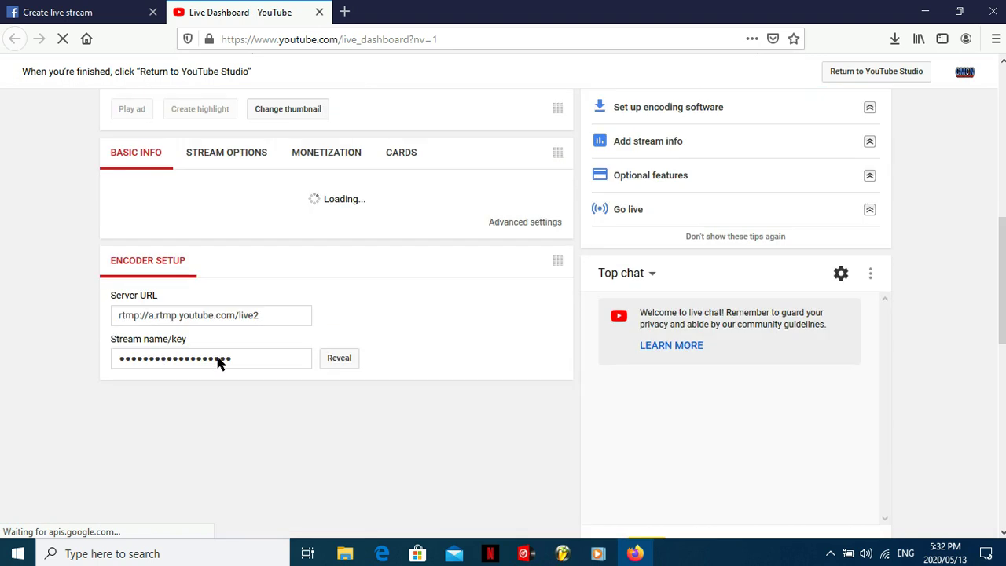
pyautogui.scroll(-4, 339, 393)
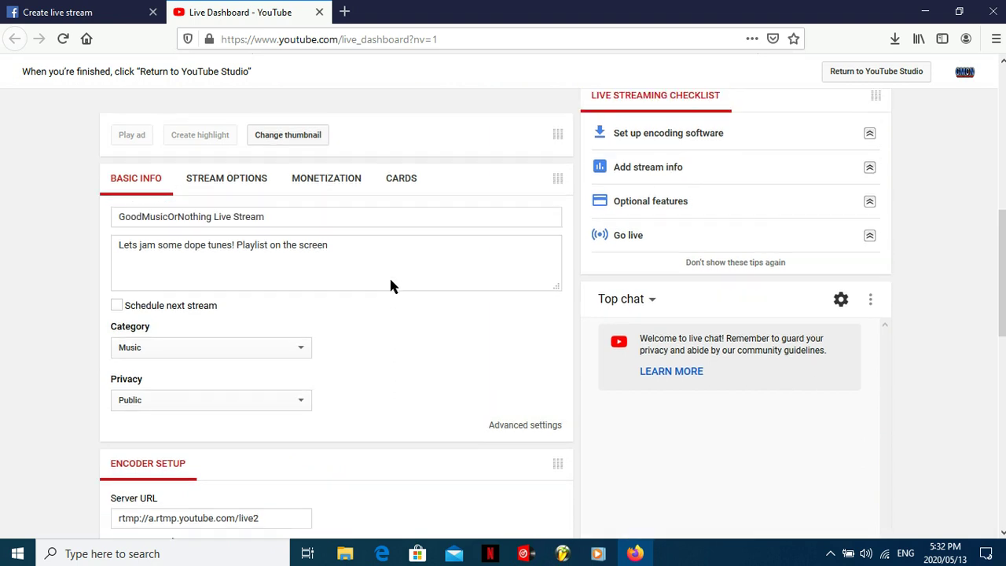
pyautogui.scroll(3, 389, 279)
pyautogui.scroll(-4, 393, 380)
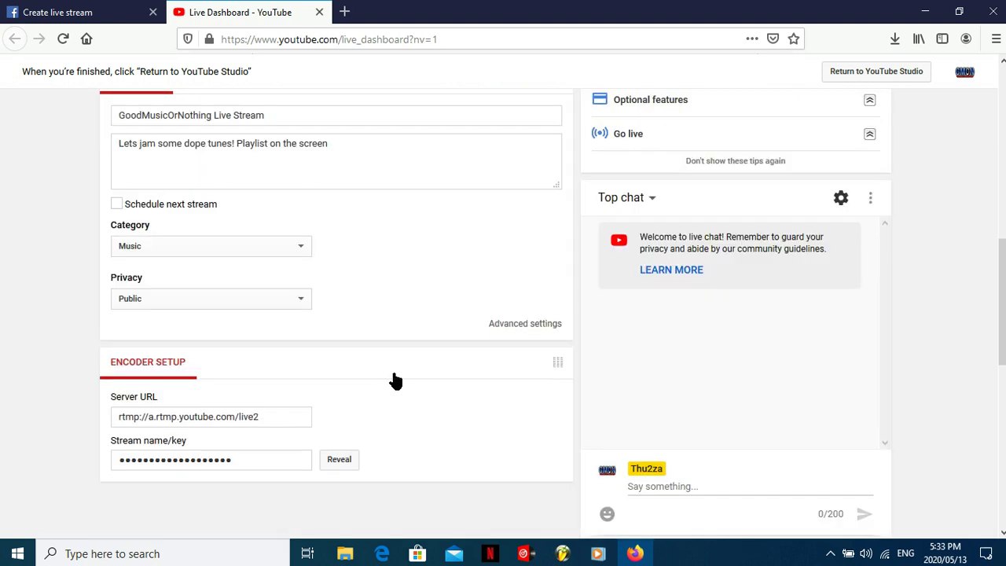
pyautogui.scroll(5, 392, 368)
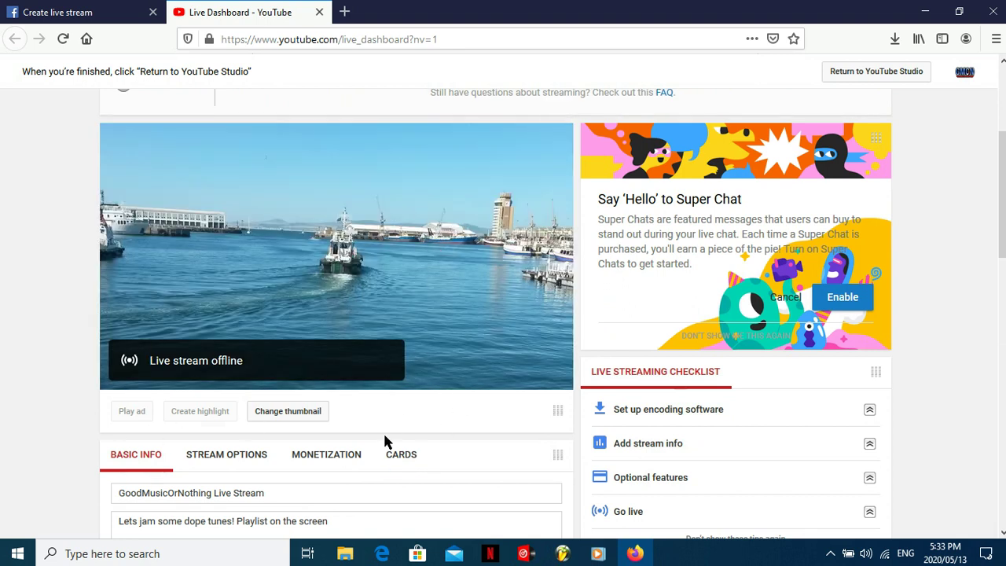
# View Facebook's Create Live Stream page and return to the encoder setup on the YouTube Live Dashboard
pyautogui.click(79, 11)
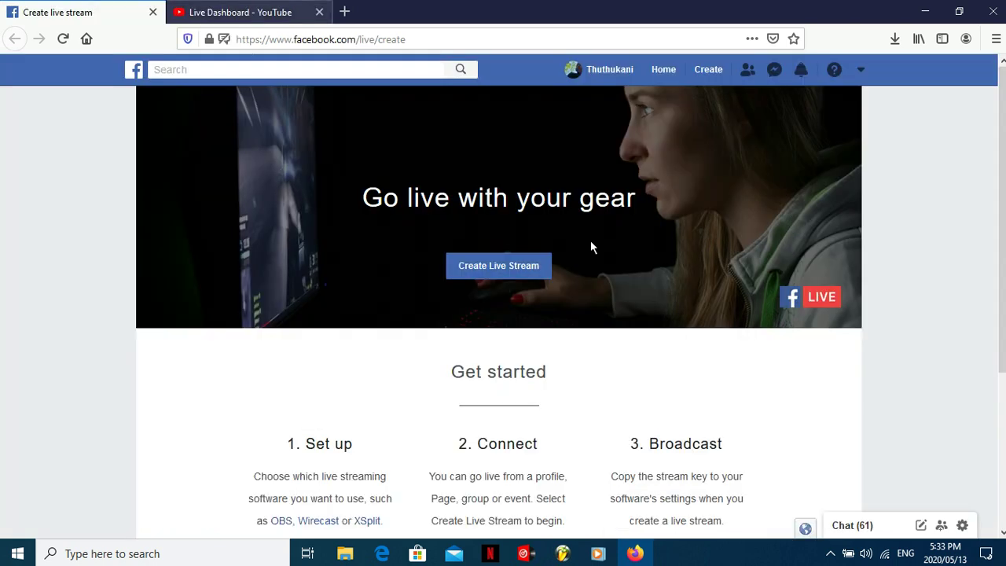
pyautogui.click(228, 9)
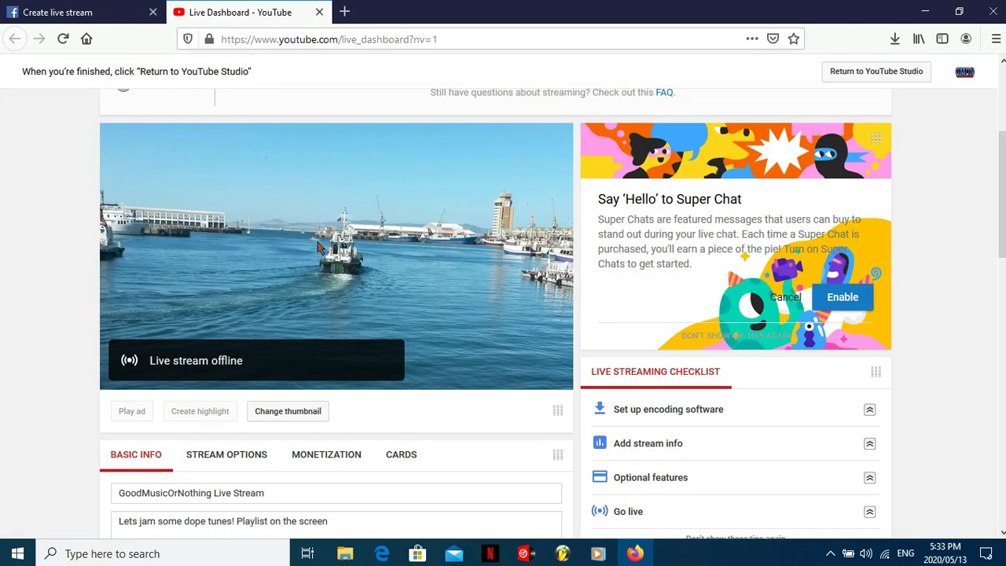
pyautogui.scroll(-5, 441, 474)
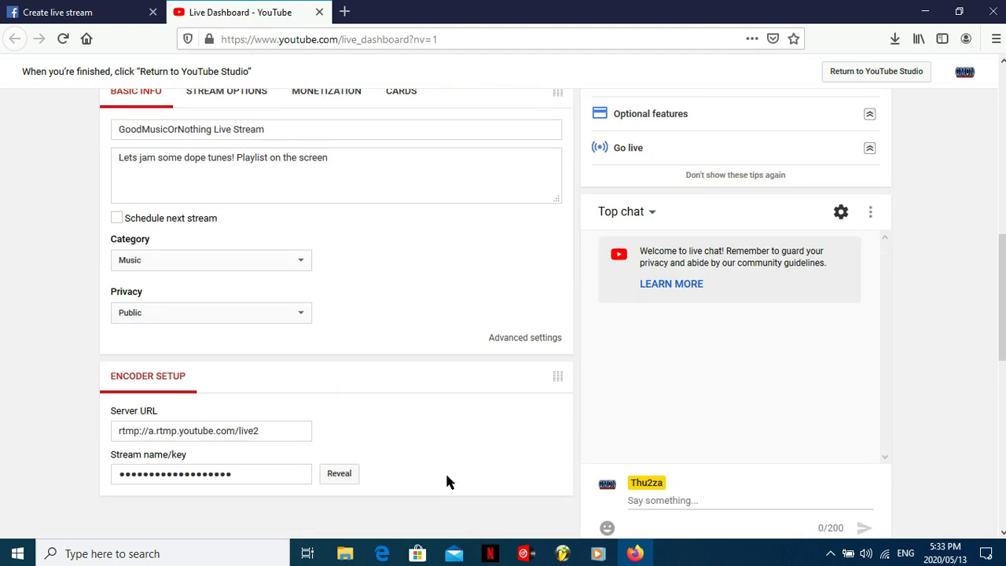
# Switch to VirtualDJ to check the broadcast's stream destinations, and return to the Live Control Room notice on the YouTube Live Dashboard
pyautogui.click(522, 557)
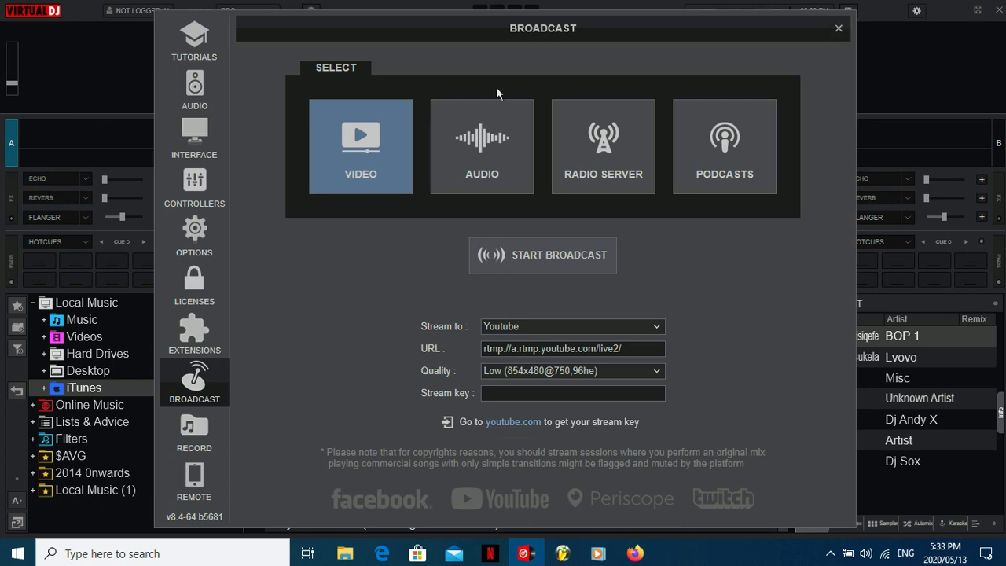
pyautogui.click(639, 326)
pyautogui.click(726, 328)
pyautogui.click(635, 553)
pyautogui.scroll(5, 351, 354)
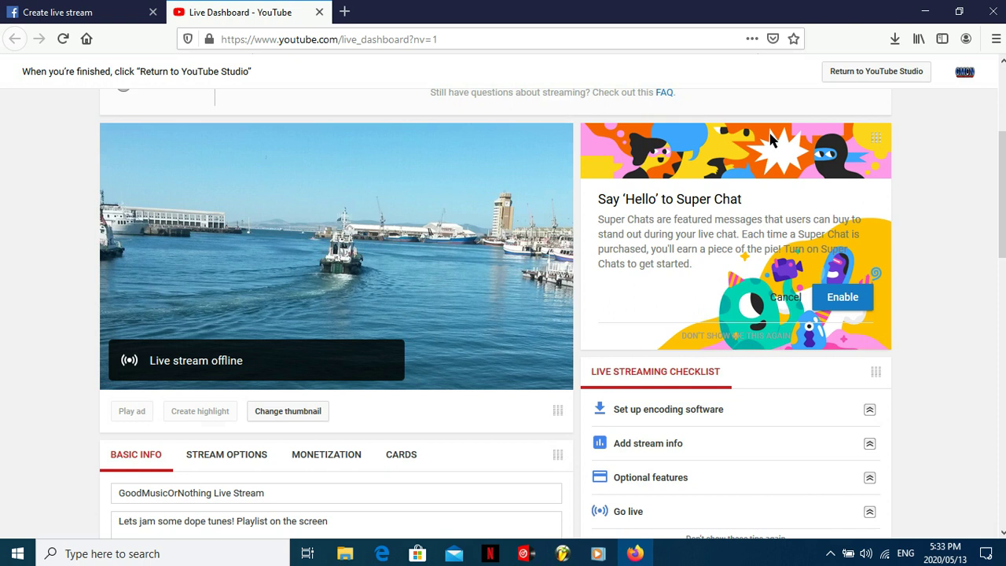
pyautogui.scroll(3, 564, 198)
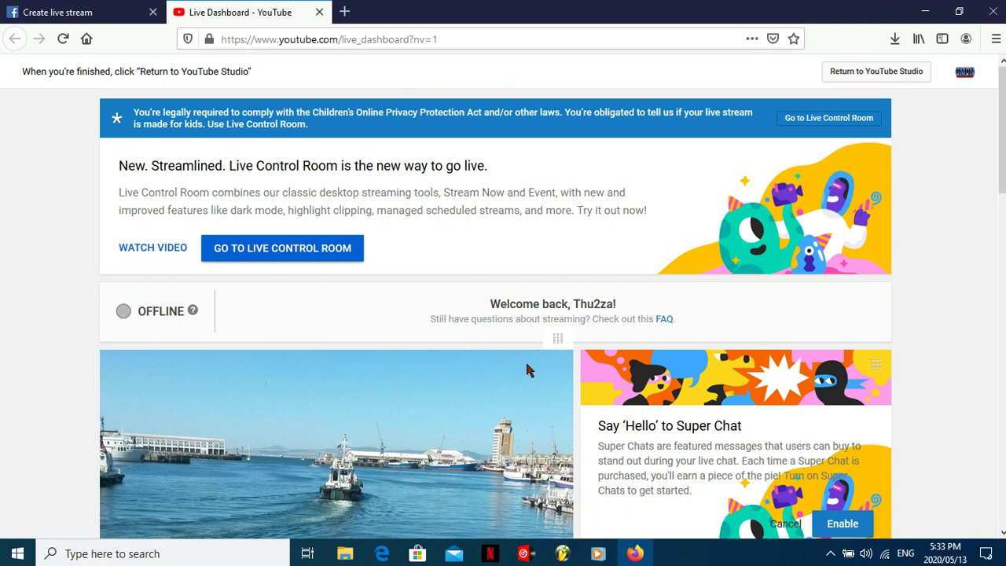
# Examine the basic info and encoder setup on the YouTube Live Dashboard, and check them against VirtualDJ's YouTube broadcast fields
pyautogui.scroll(-3, 527, 368)
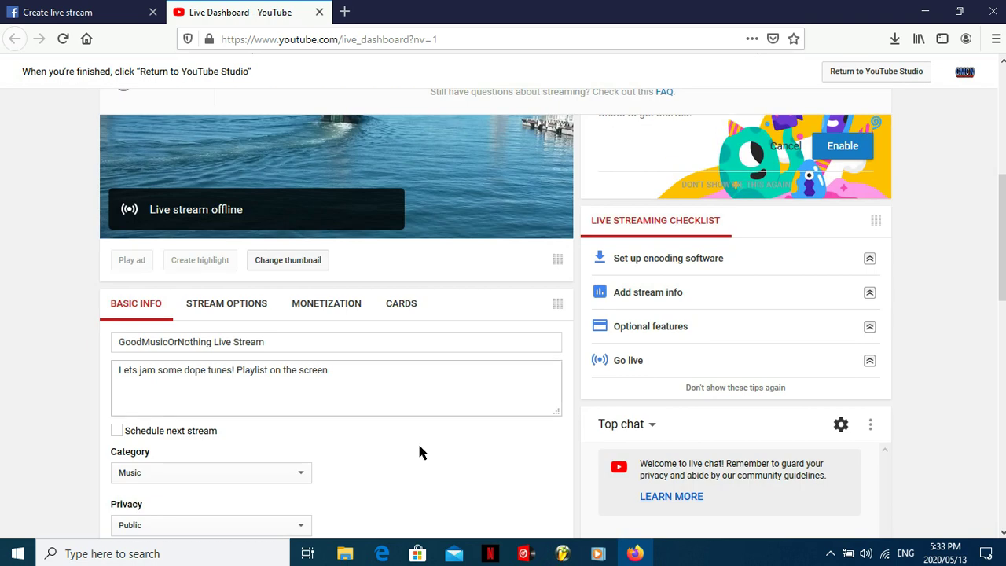
pyautogui.scroll(-4, 354, 409)
pyautogui.scroll(4, 280, 290)
pyautogui.click(294, 346)
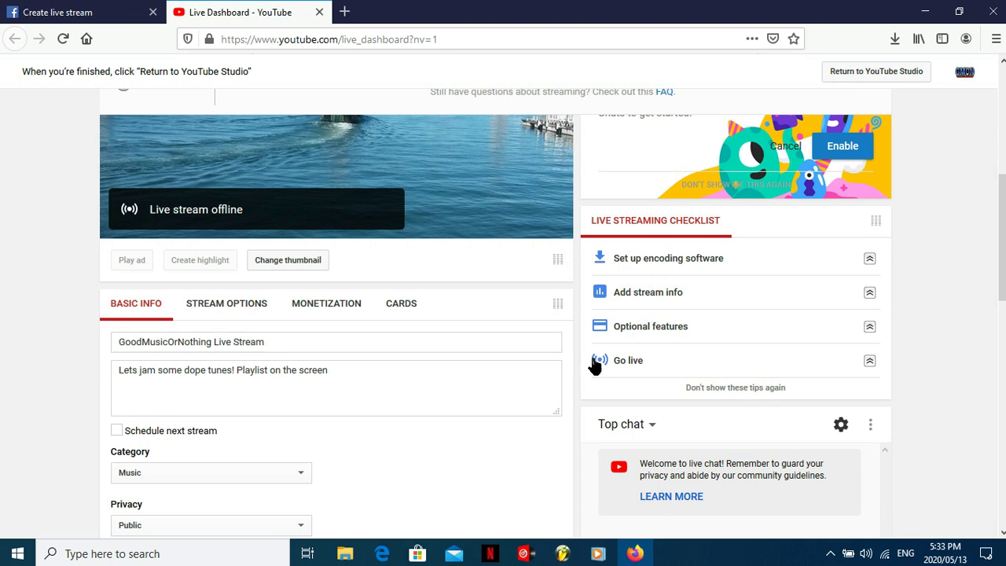
pyautogui.click(124, 407)
pyautogui.click(521, 558)
pyautogui.click(525, 559)
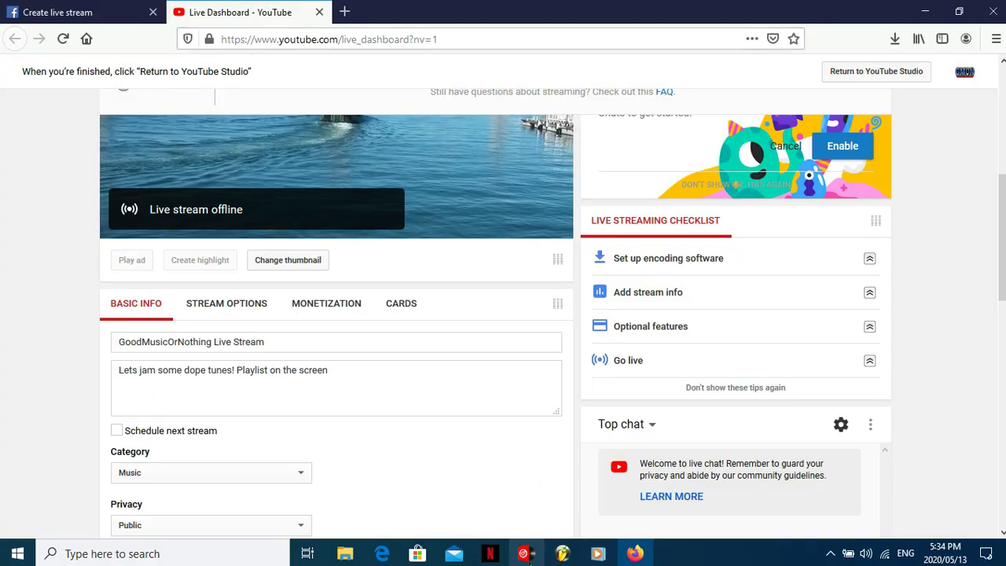
pyautogui.moveTo(542, 553)
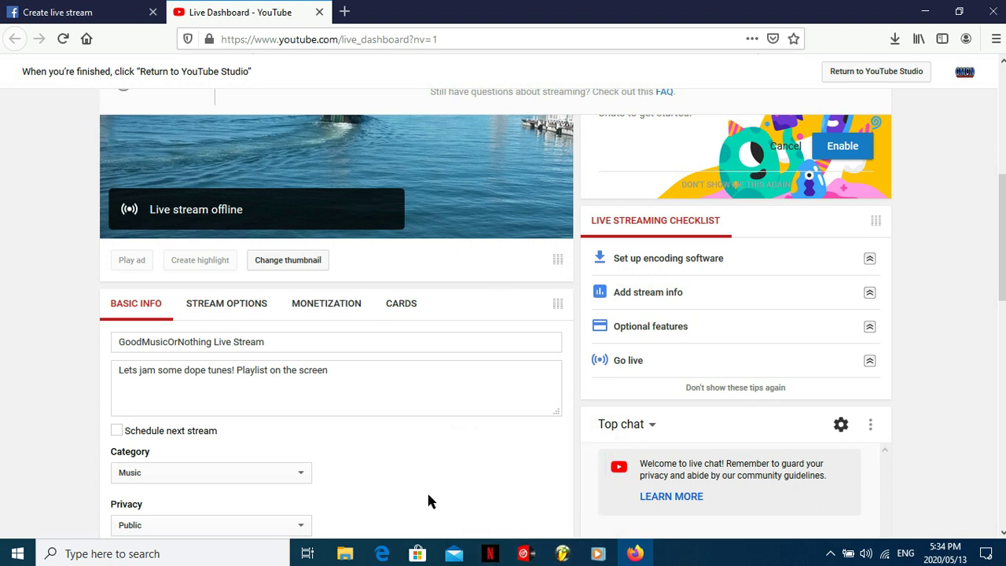
pyautogui.scroll(-5, 429, 496)
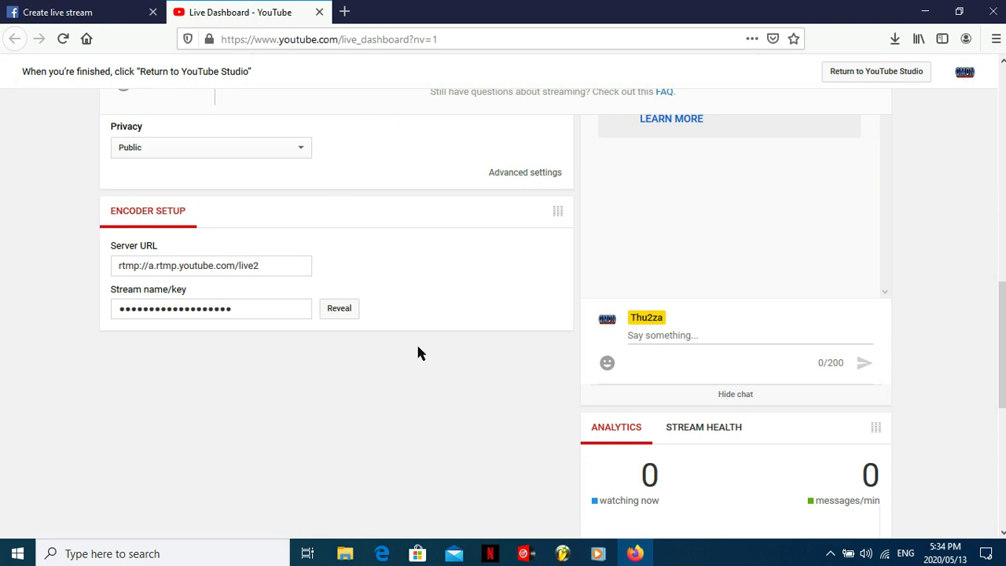
pyautogui.scroll(2, 407, 405)
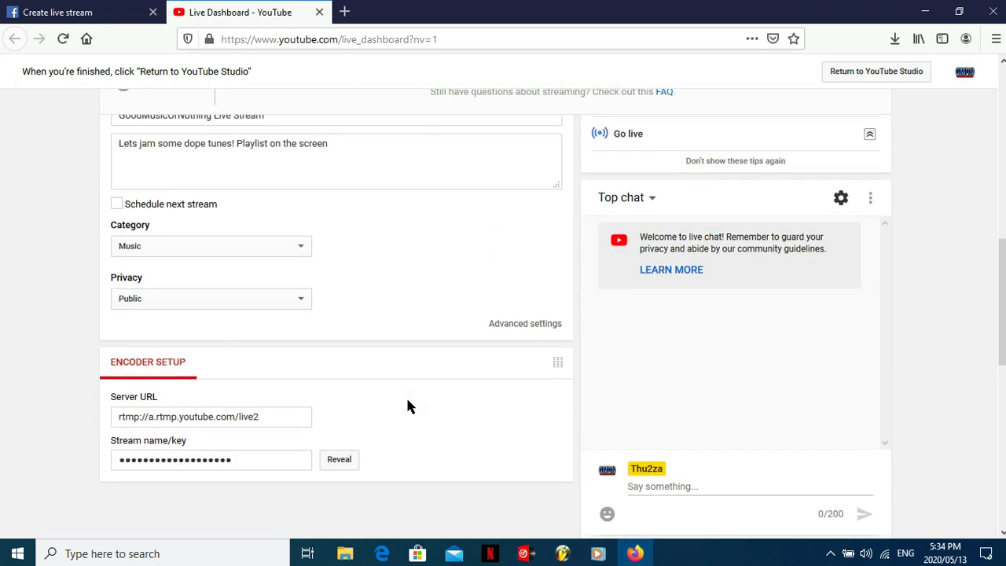
pyautogui.scroll(-4, 407, 402)
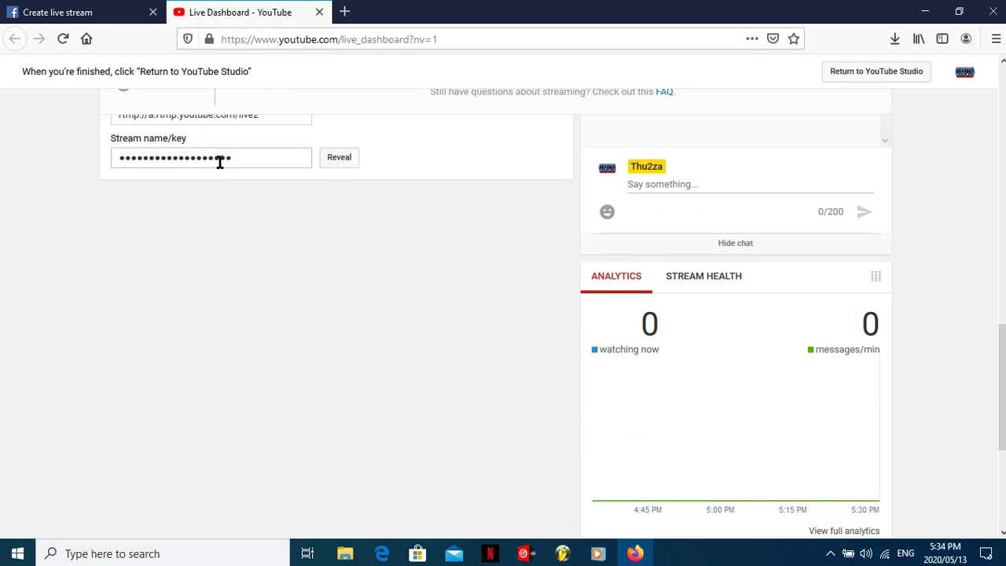
pyautogui.click(525, 558)
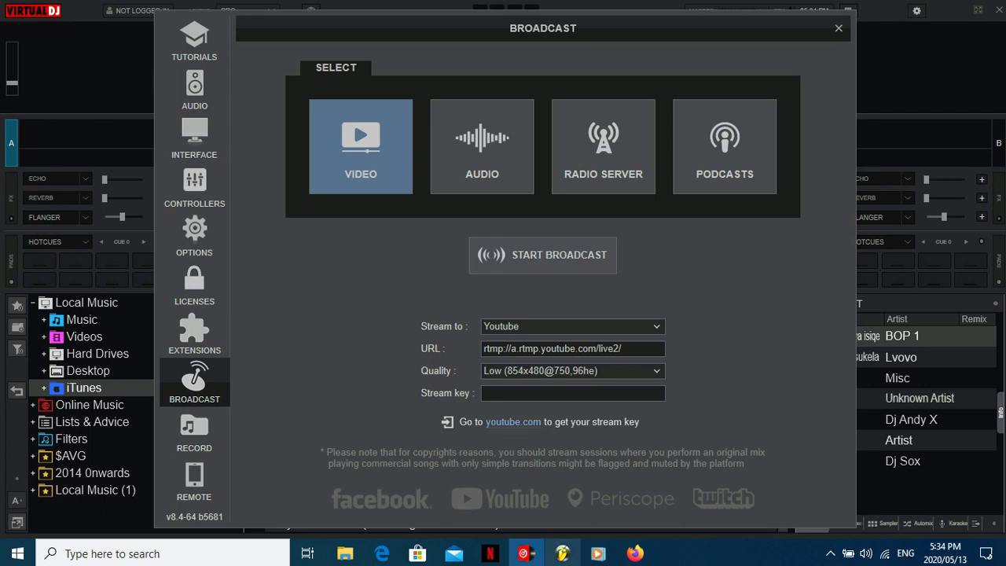
pyautogui.click(635, 555)
# Return to the Live Control Room notice on the dashboard and open the Live Control Room
pyautogui.scroll(4, 429, 434)
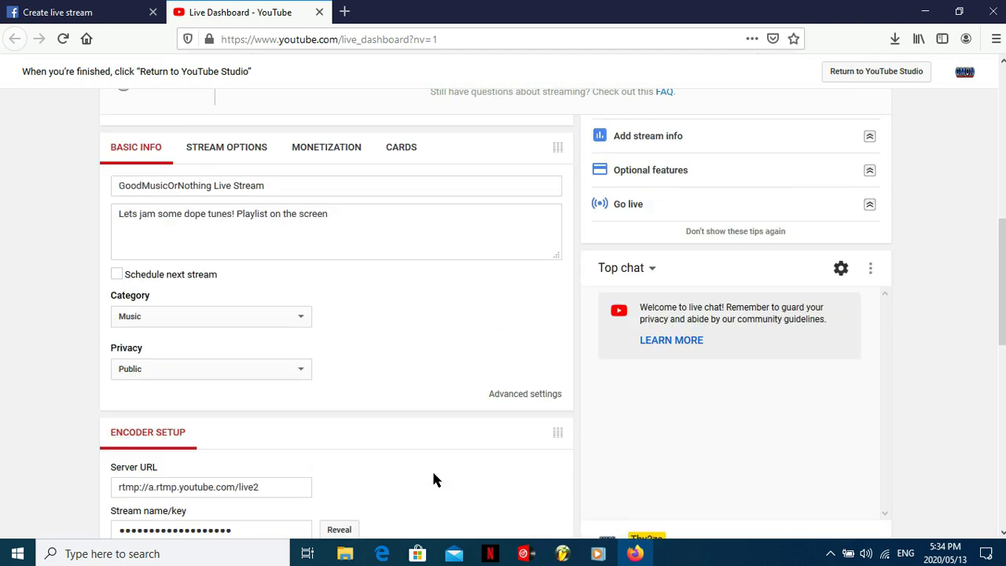
pyautogui.scroll(3, 434, 479)
pyautogui.scroll(2, 427, 500)
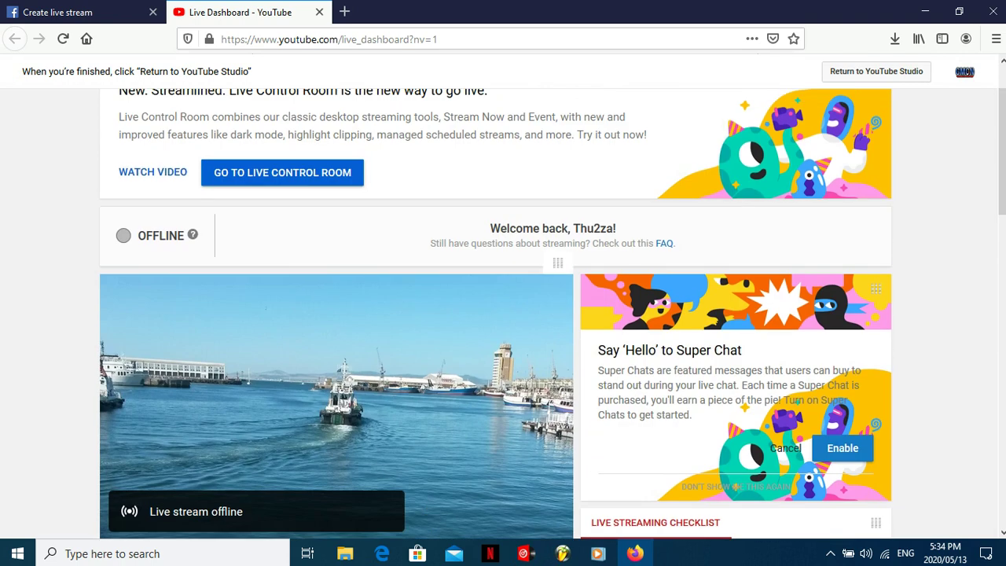
pyautogui.scroll(-4, 426, 497)
pyautogui.scroll(-3, 392, 479)
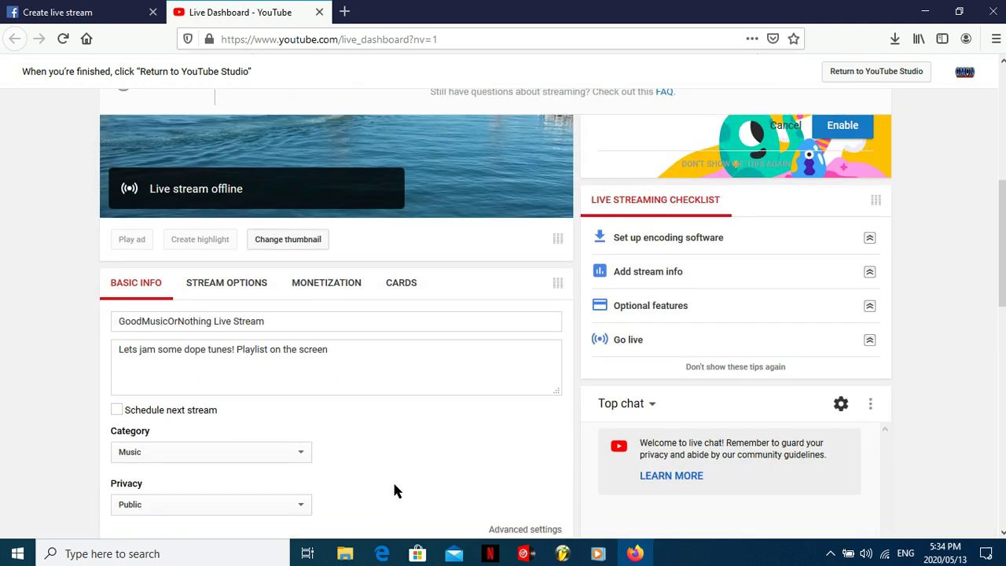
pyautogui.scroll(7, 396, 491)
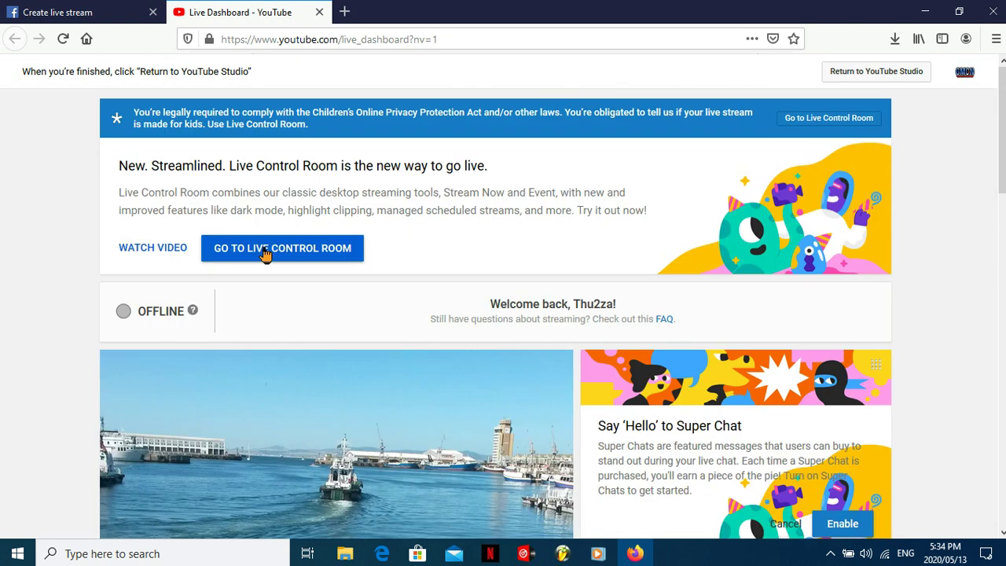
pyautogui.click(820, 126)
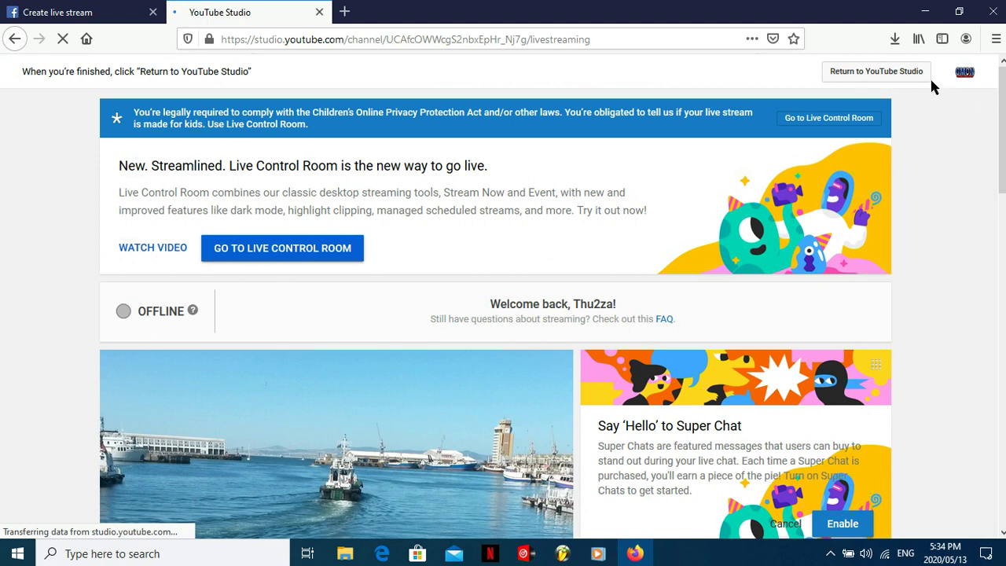
# View VirtualDJ's YouTube broadcast settings while YouTube Studio loads, and return to the Live Control Room
pyautogui.click(524, 554)
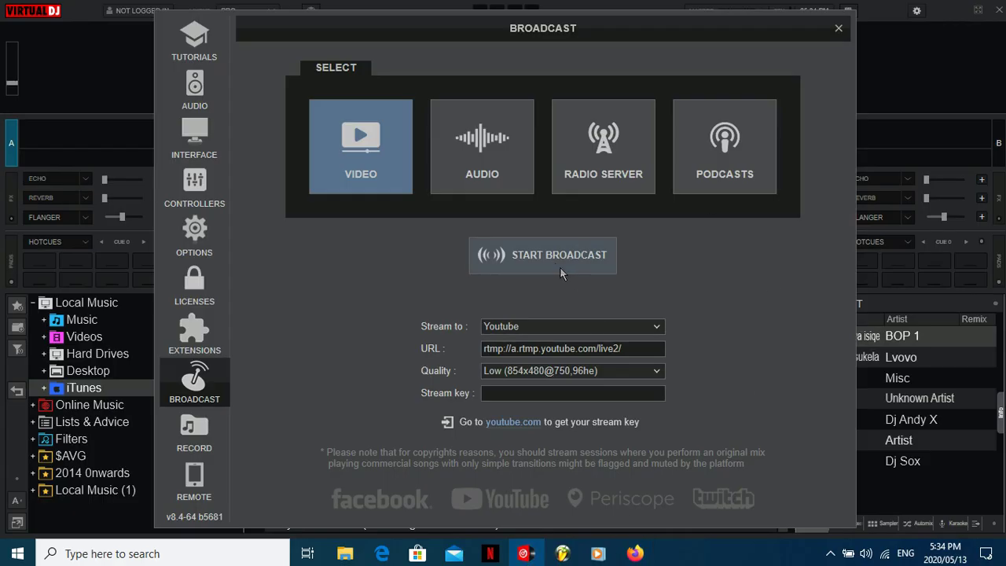
pyautogui.moveTo(639, 559)
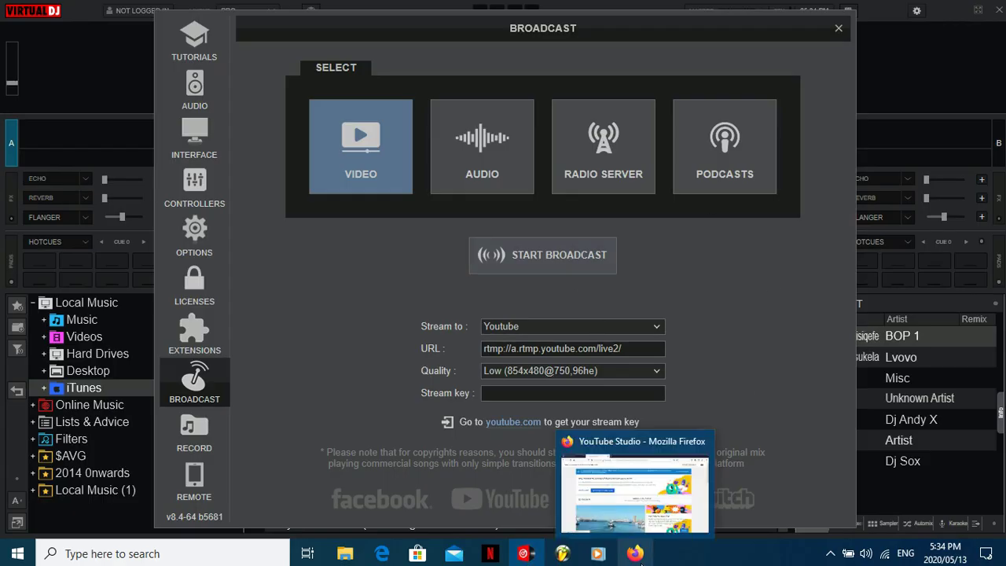
pyautogui.click(638, 555)
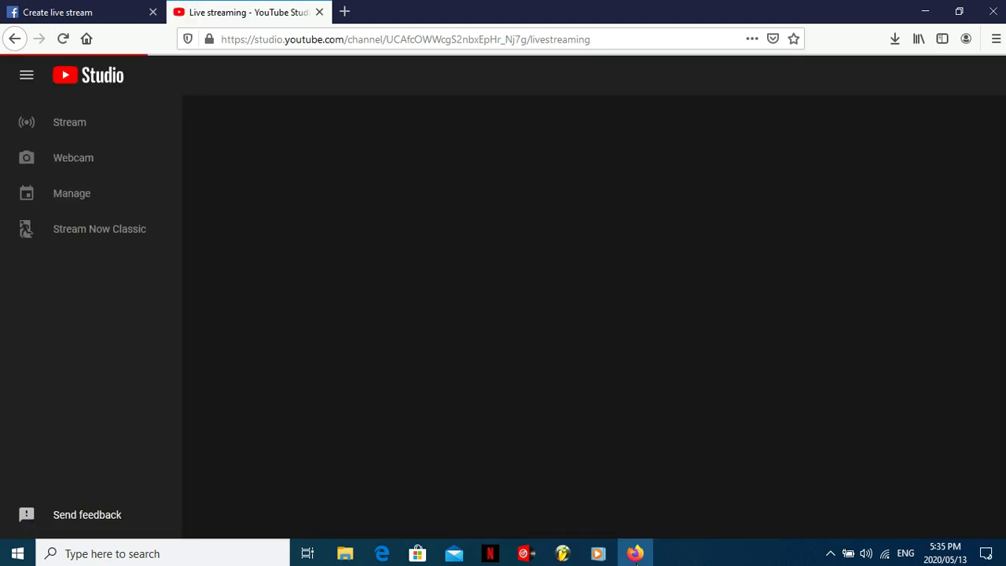
pyautogui.click(526, 556)
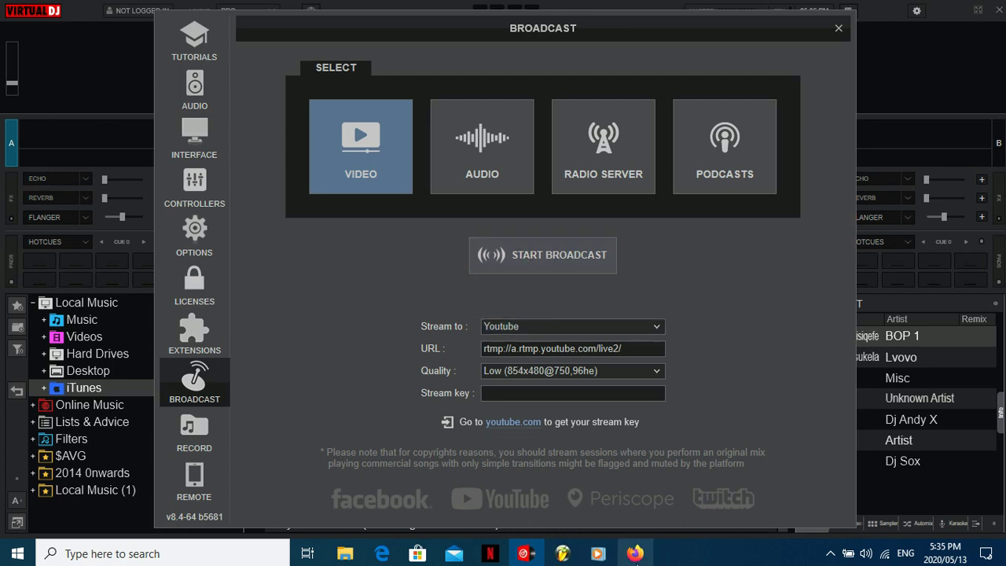
pyautogui.moveTo(635, 554)
pyautogui.click(645, 488)
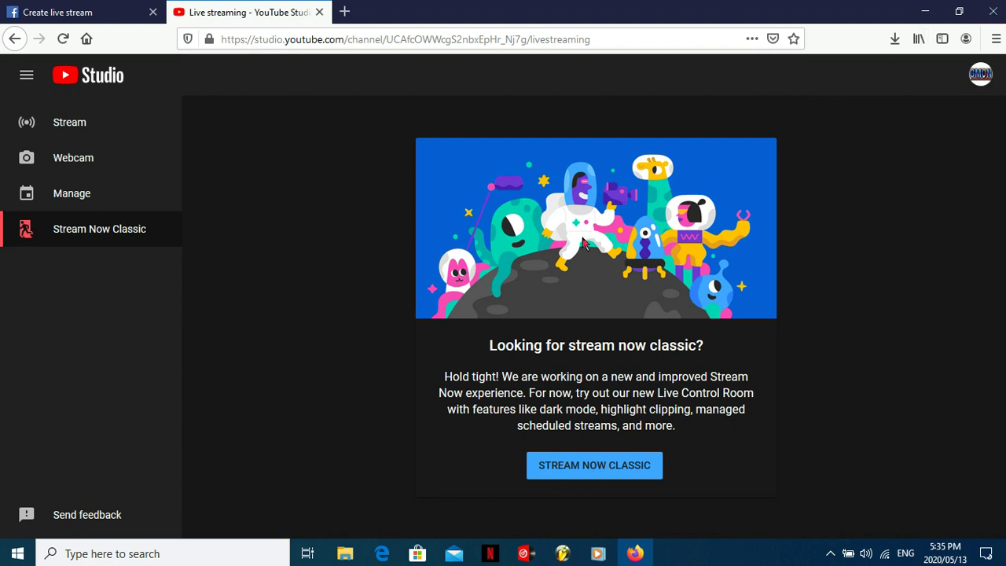
# Create a new YouTube stream titled "gmon", keeping the other preset stream details
pyautogui.click(85, 126)
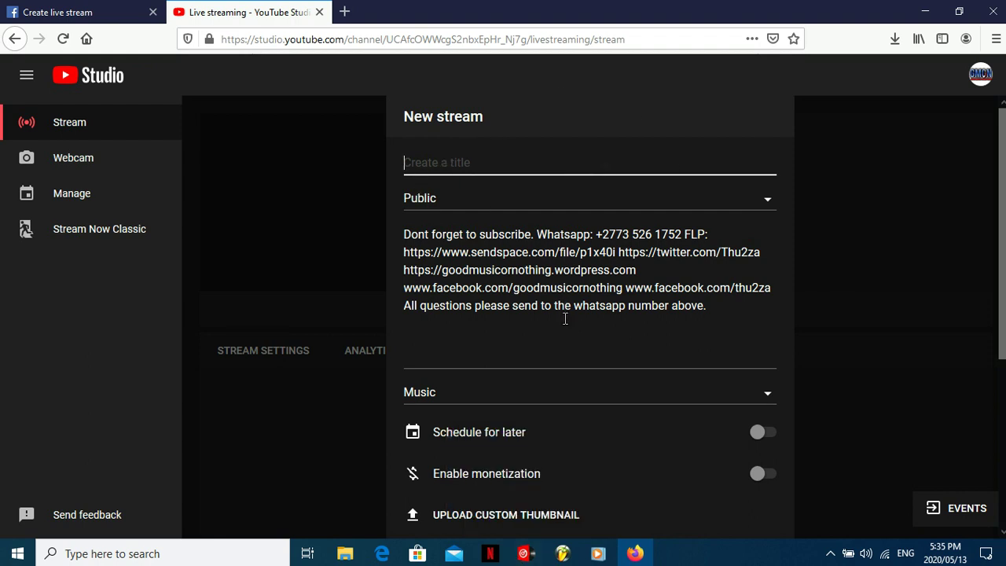
pyautogui.scroll(-5, 565, 318)
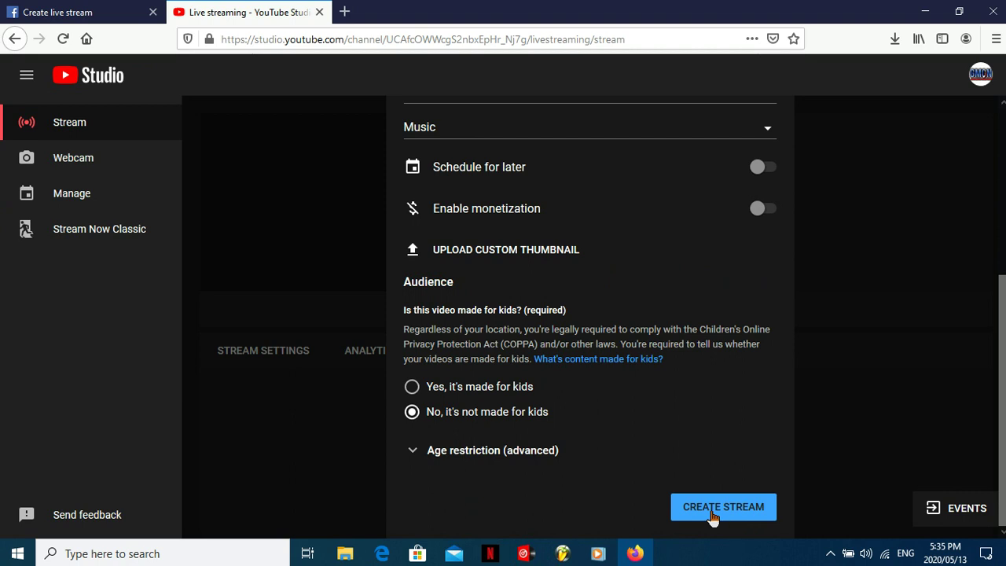
pyautogui.scroll(5, 539, 393)
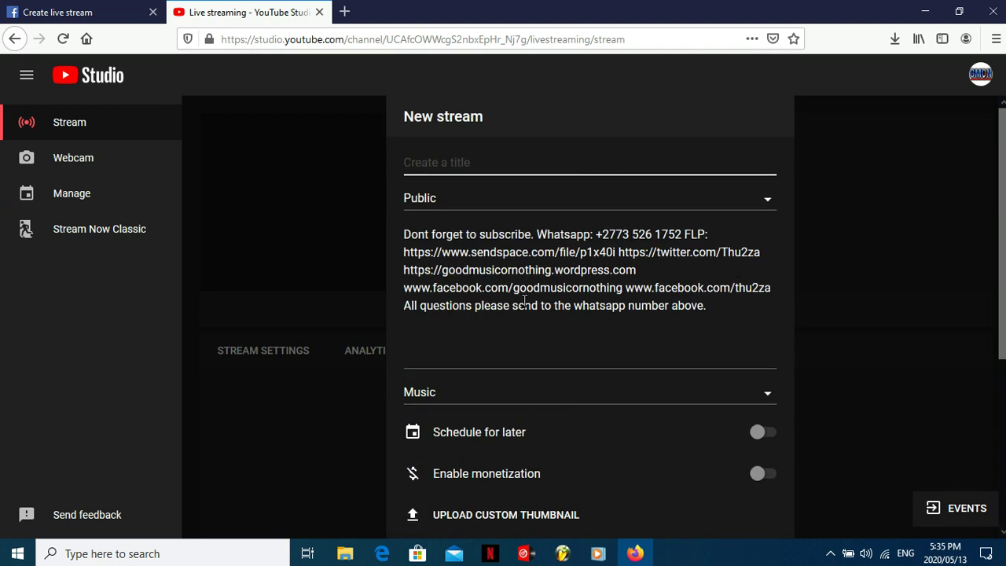
pyautogui.write('gmon')
pyautogui.scroll(-5, 810, 377)
pyautogui.click(722, 509)
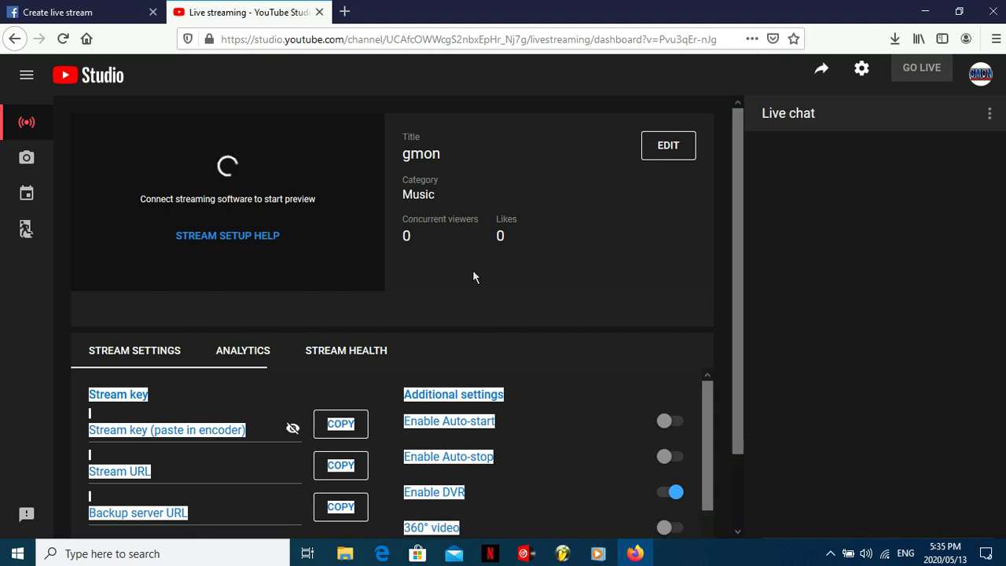
# Look through the new stream's settings, examining the stream key, stream URLs, latency choices and additional settings
pyautogui.scroll(-2, 532, 467)
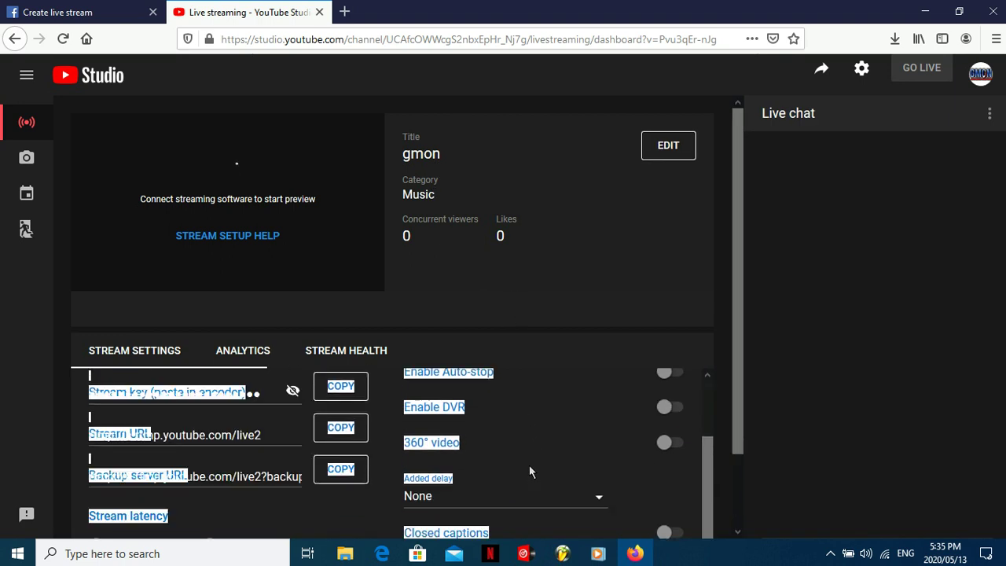
pyautogui.scroll(-1, 512, 450)
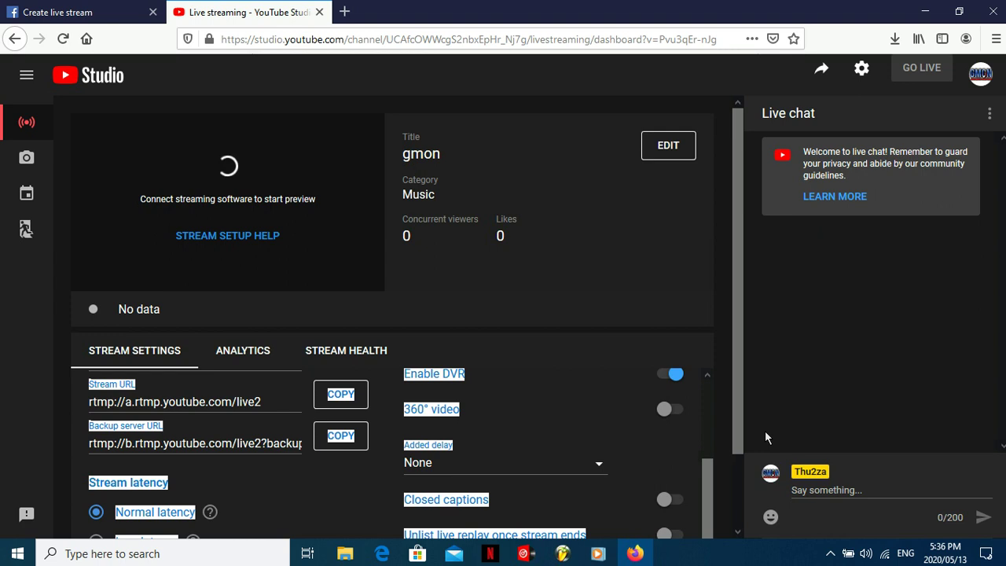
pyautogui.scroll(-2, 580, 424)
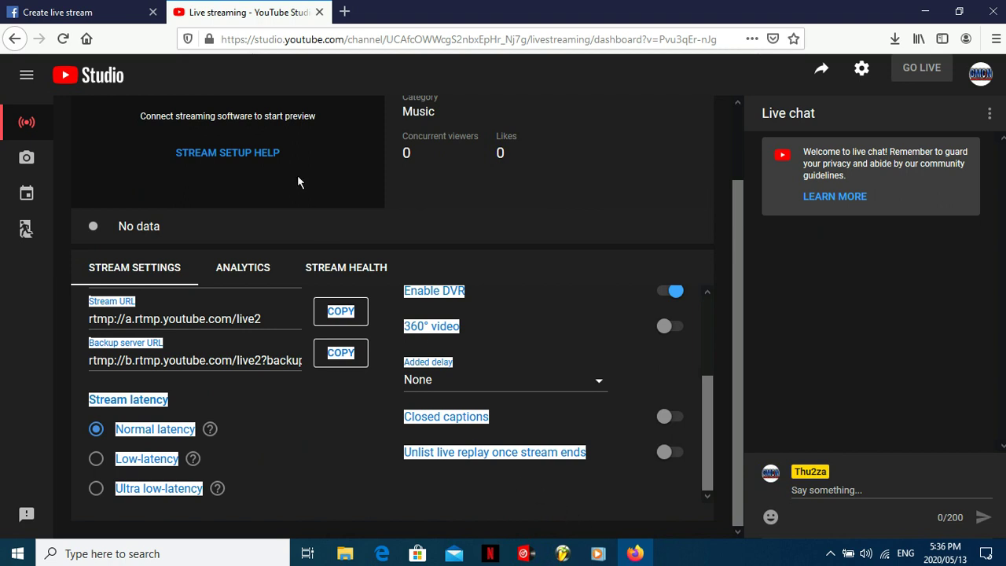
pyautogui.scroll(3, 333, 474)
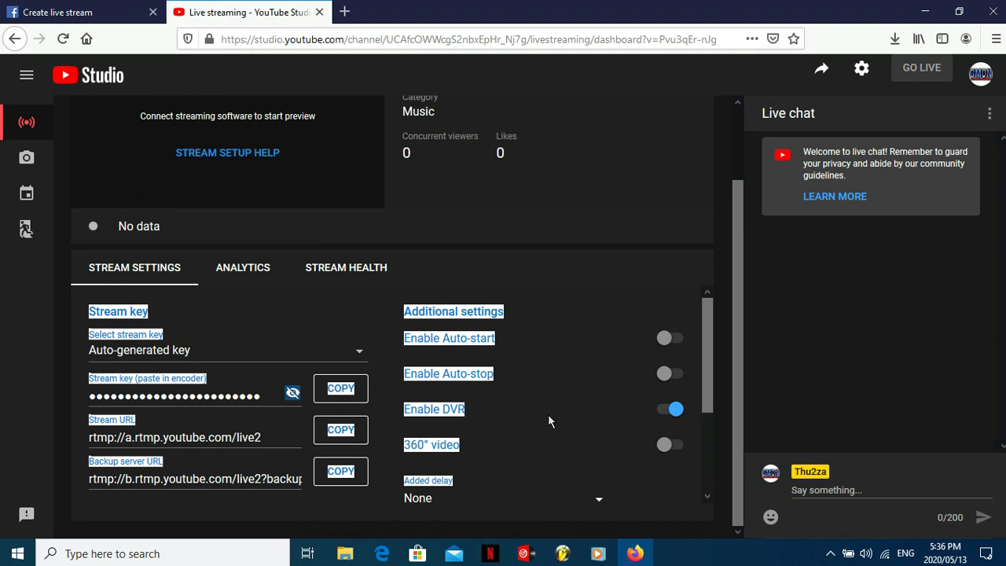
pyautogui.scroll(-3, 547, 424)
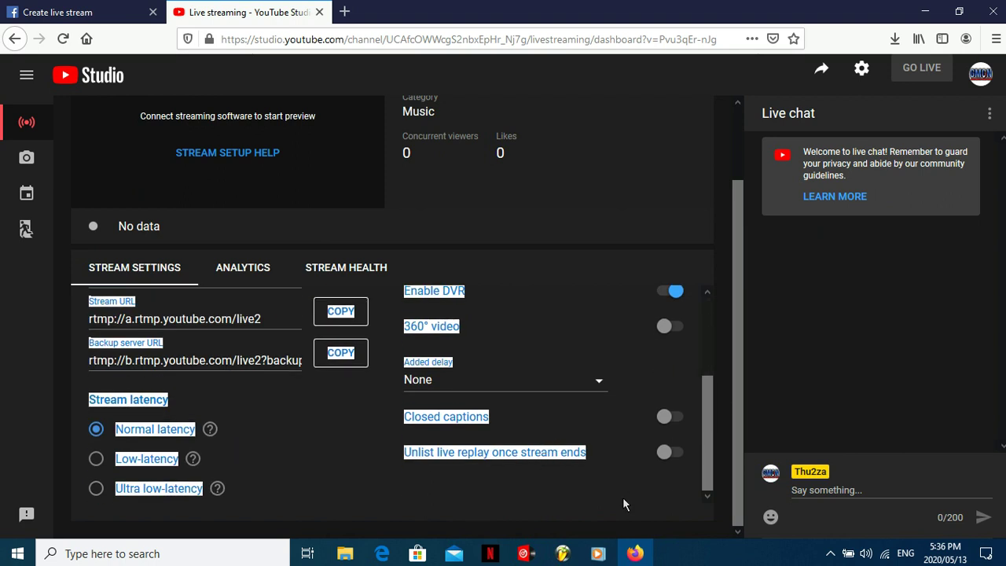
pyautogui.scroll(3, 622, 497)
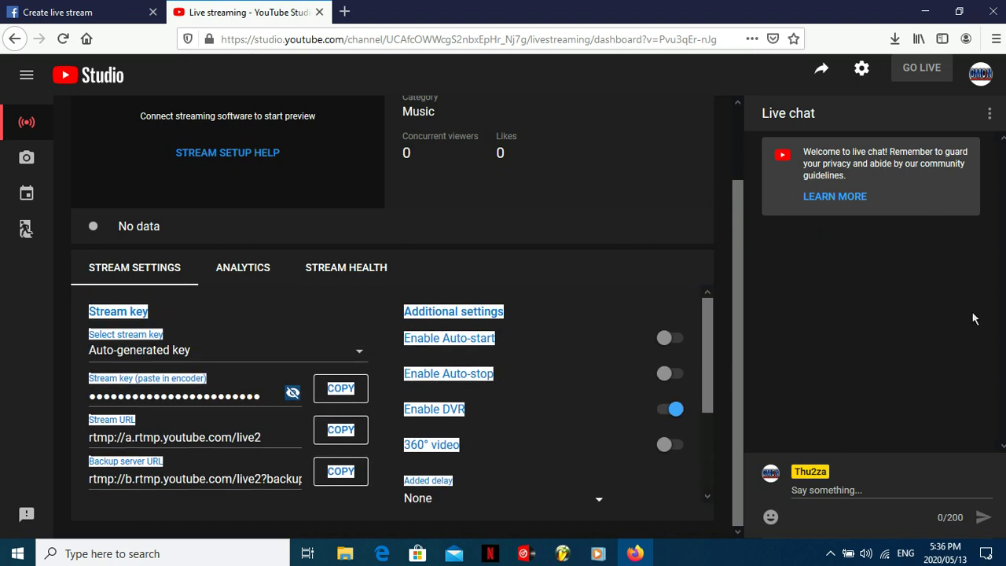
pyautogui.click(833, 489)
pyautogui.write('ghfghdg')
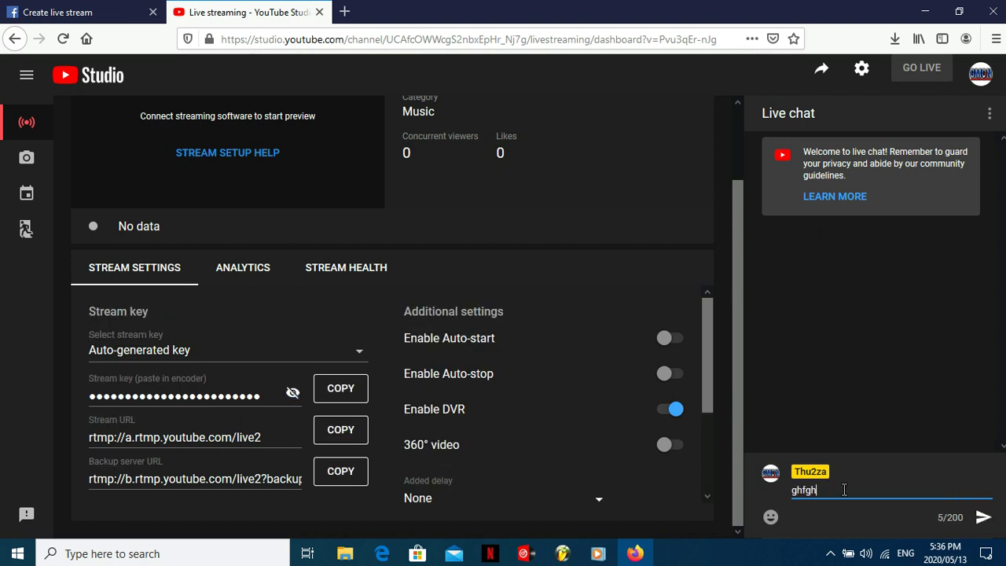
pyautogui.press('BackSpace')
pyautogui.press('BackSpace')
pyautogui.press('BackSpace')
pyautogui.press('BackSpace')
pyautogui.press('BackSpace')
pyautogui.press('BackSpace')
pyautogui.press('BackSpace')
# Switch to VirtualDJ and close the Broadcast settings to show the decks and track browser
pyautogui.scroll(2, 488, 499)
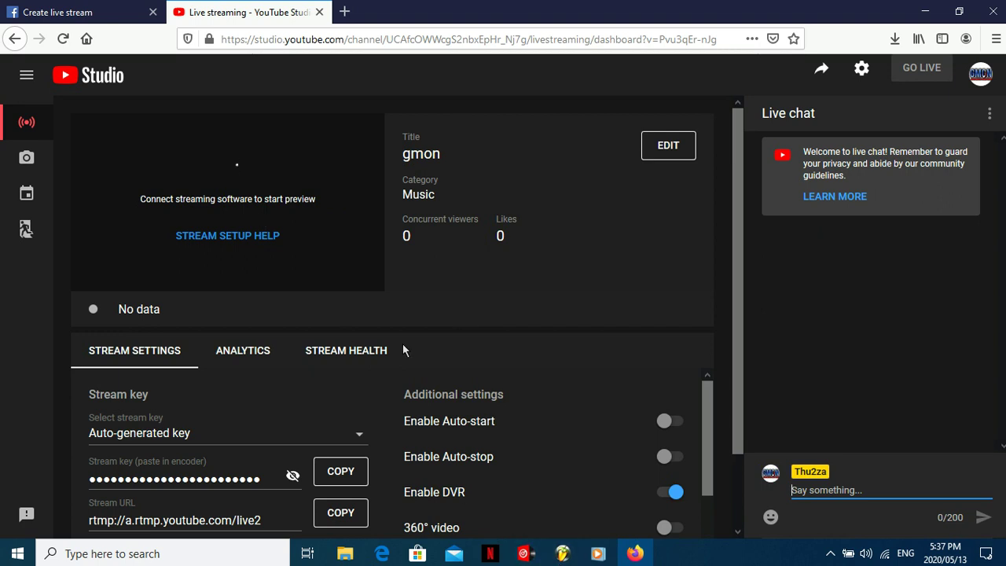
pyautogui.click(524, 554)
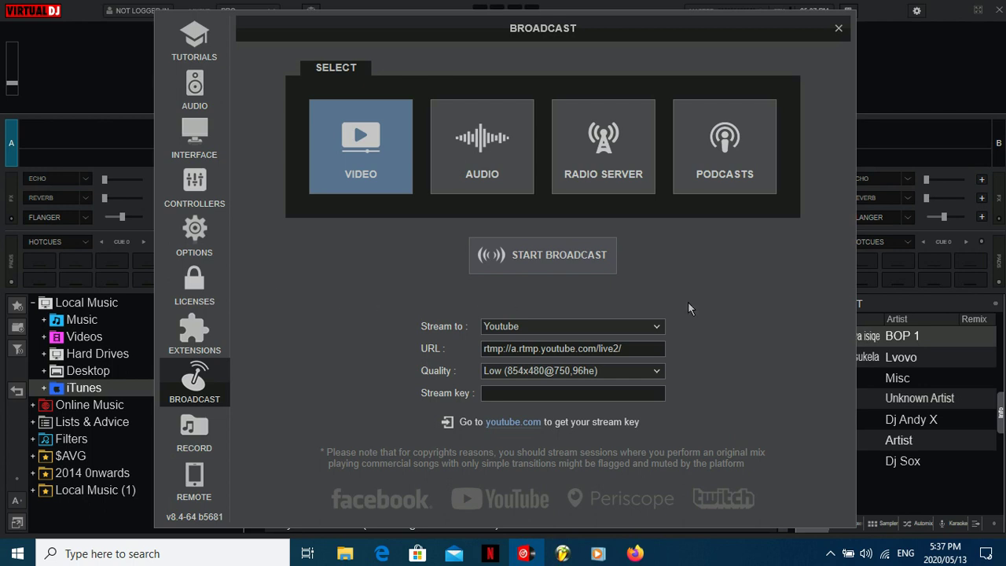
pyautogui.click(838, 30)
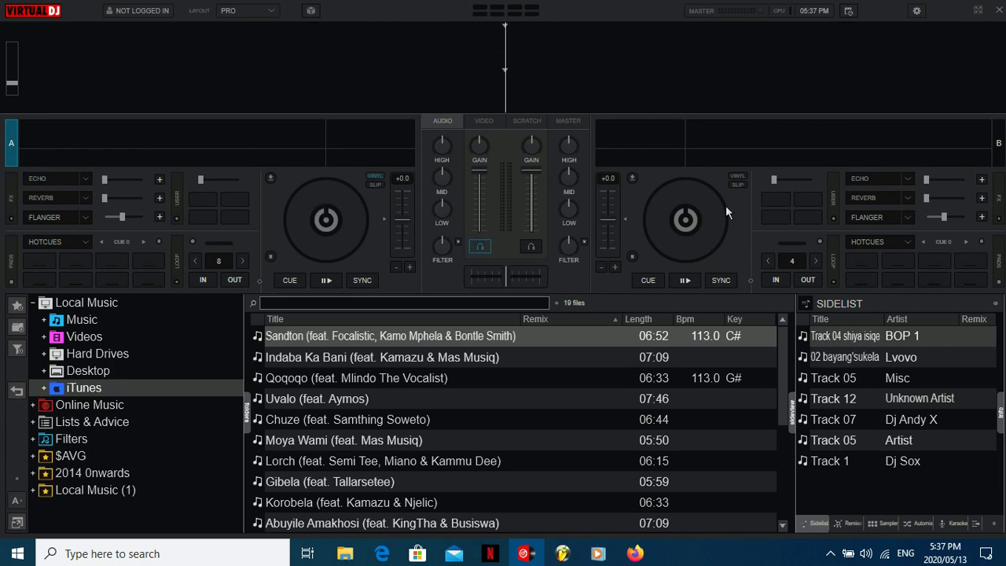
# Return to YouTube Studio and review the stream key, URL and latency settings of the "gmon" stream
pyautogui.click(636, 555)
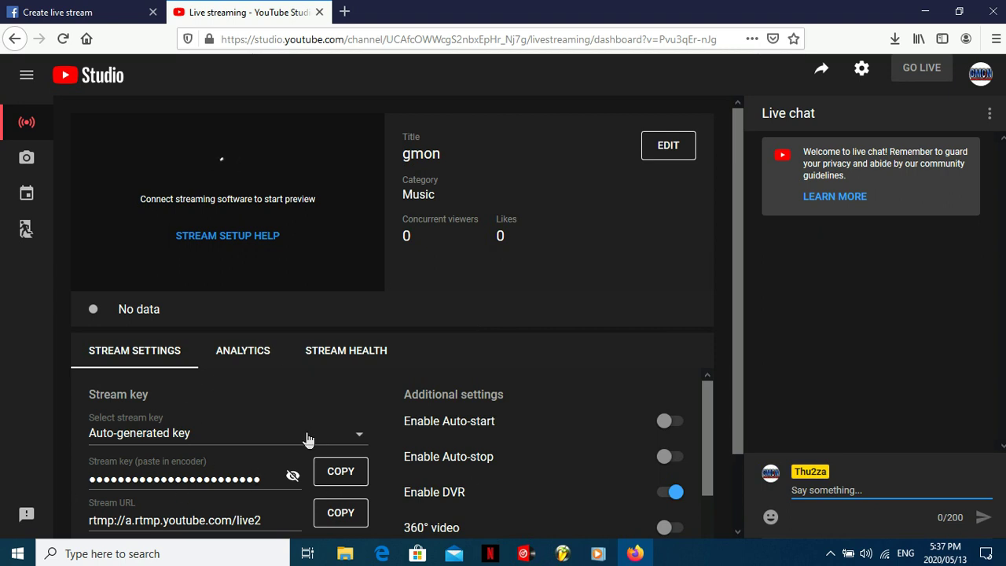
pyautogui.scroll(-3, 310, 433)
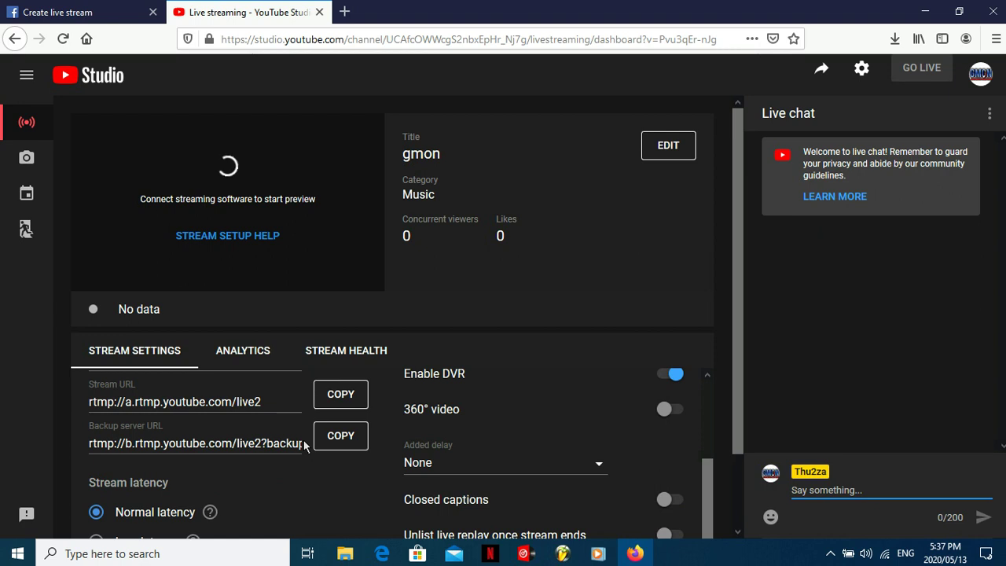
pyautogui.scroll(3, 296, 485)
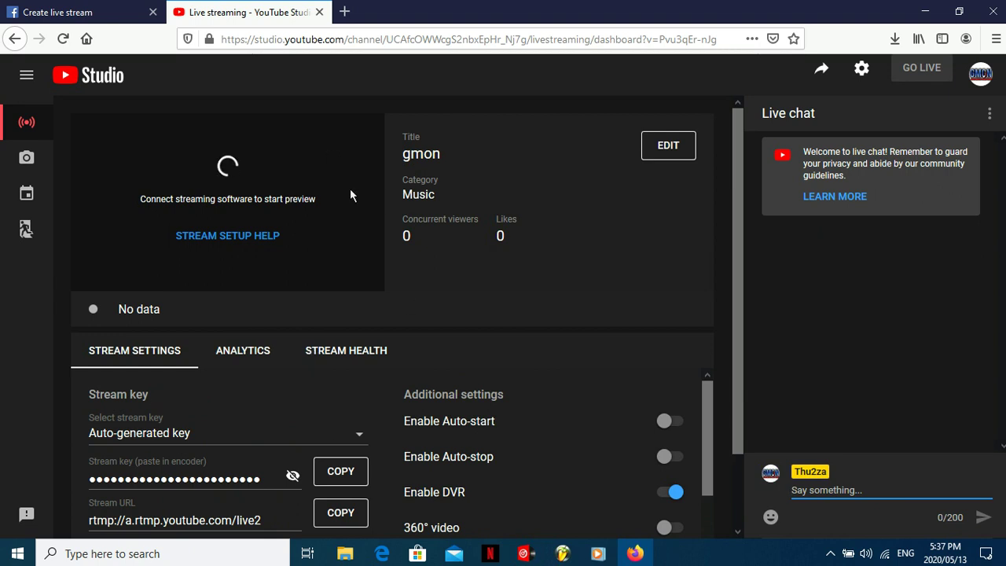
pyautogui.scroll(-3, 328, 383)
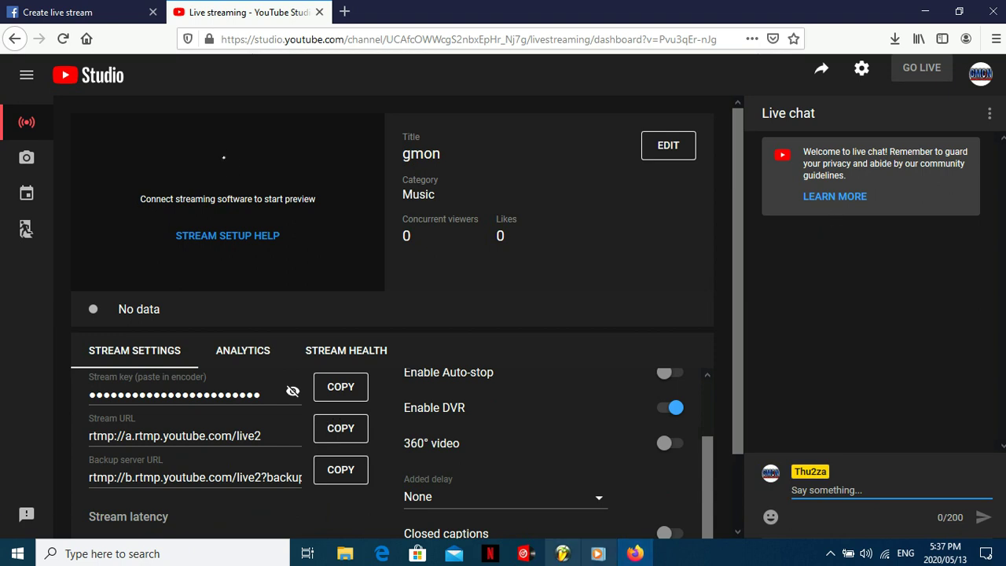
pyautogui.click(525, 553)
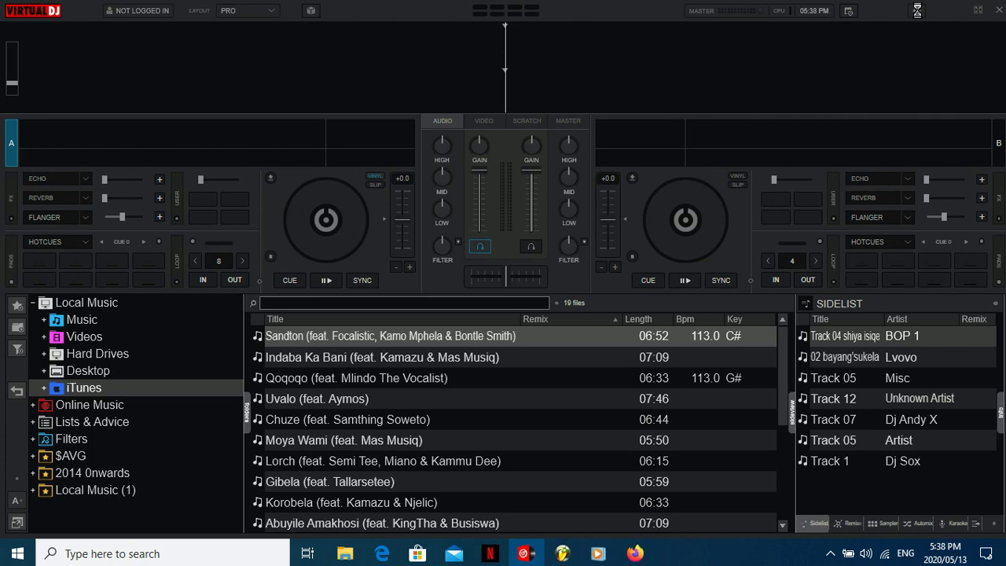
pyautogui.click(633, 553)
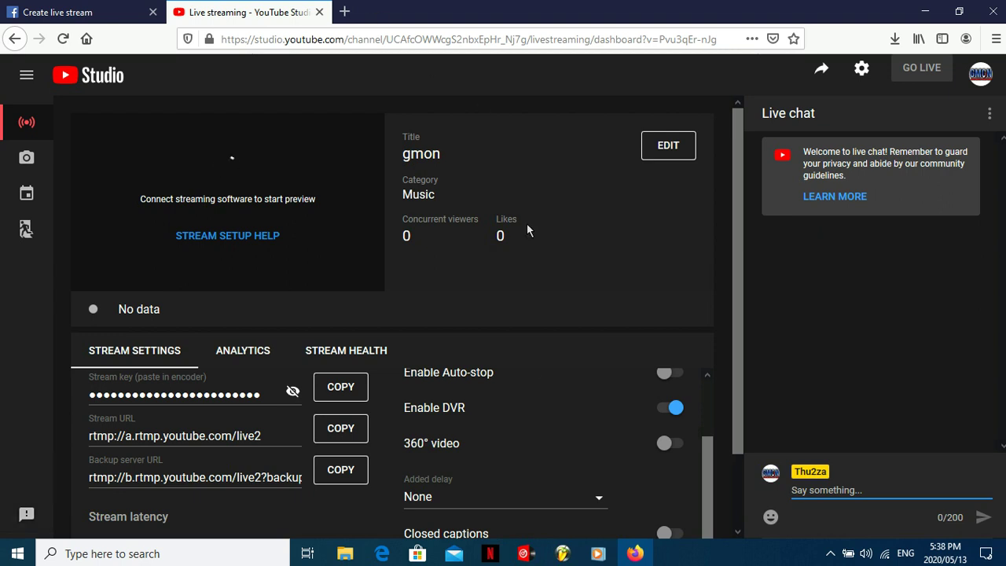
pyautogui.click(527, 557)
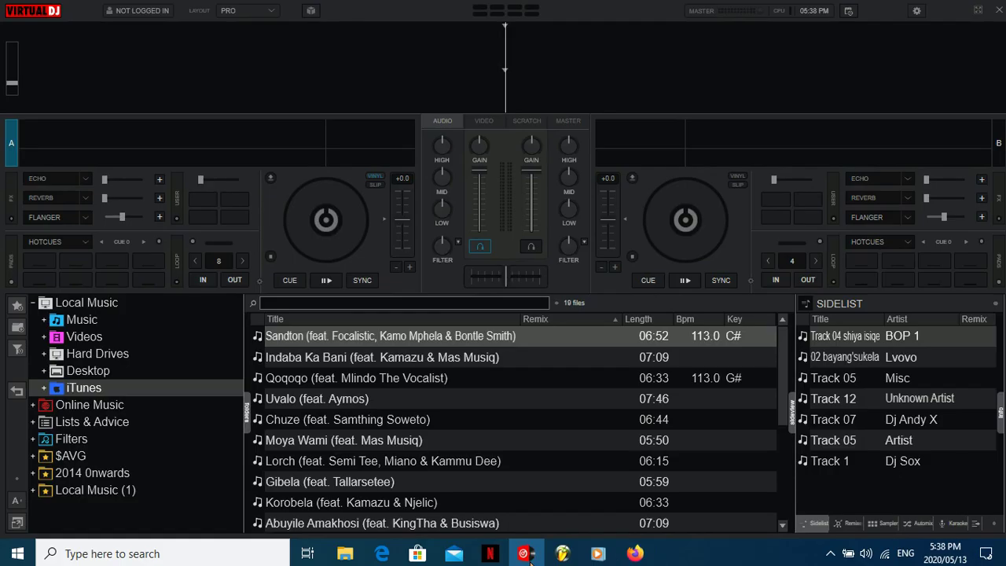
pyautogui.click(527, 557)
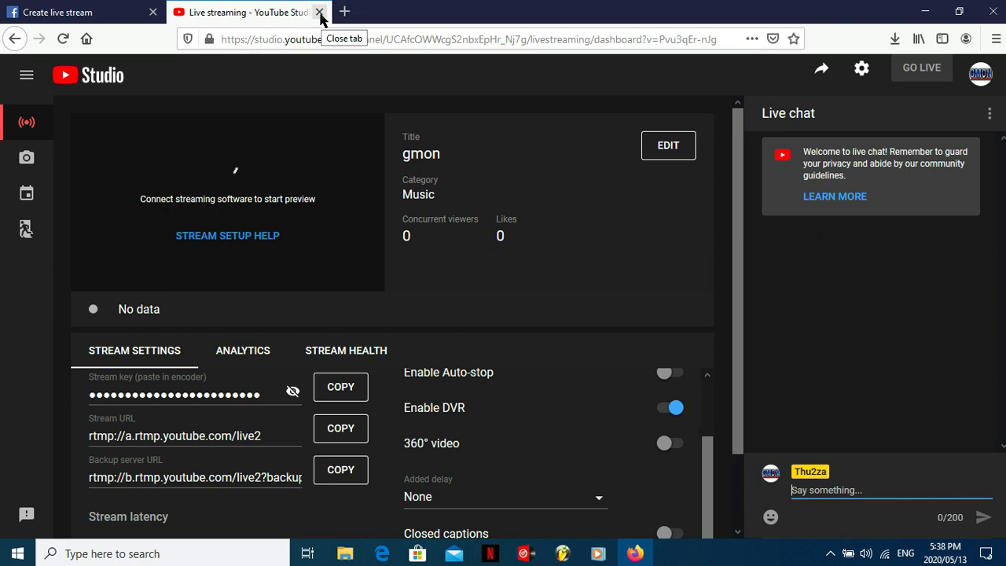
# Close the YouTube Studio page and create a new live stream on Facebook
pyautogui.click(320, 12)
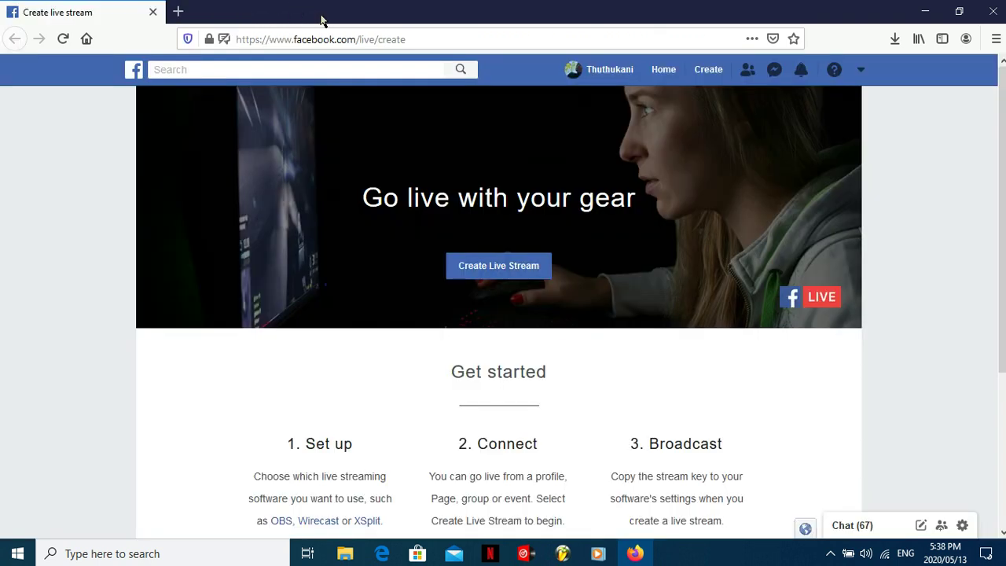
pyautogui.click(504, 279)
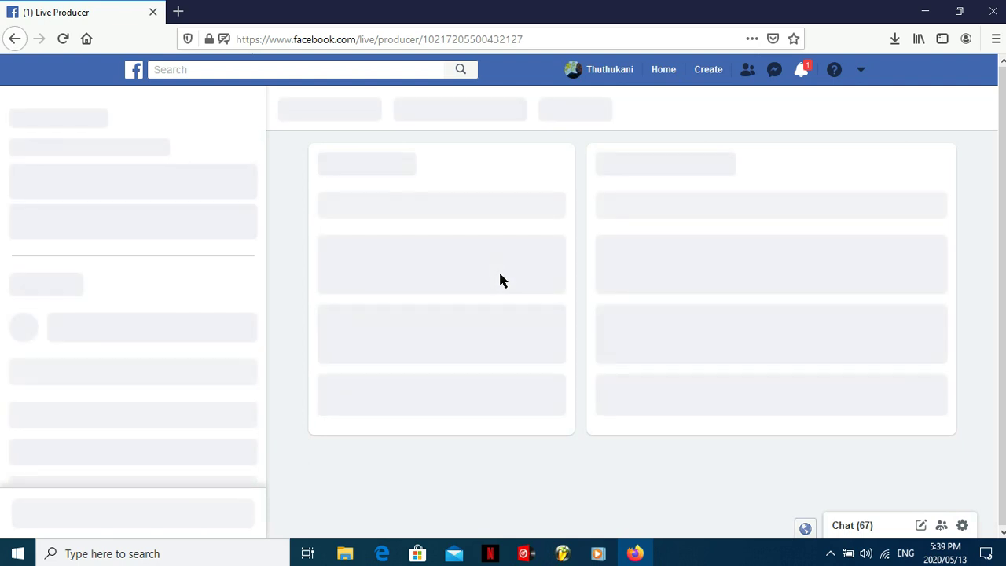
# Switch to VirtualDJ, load the sidelist track "02 bayang'sukela" onto deck A and set its pitch to about -11.3
pyautogui.click(526, 552)
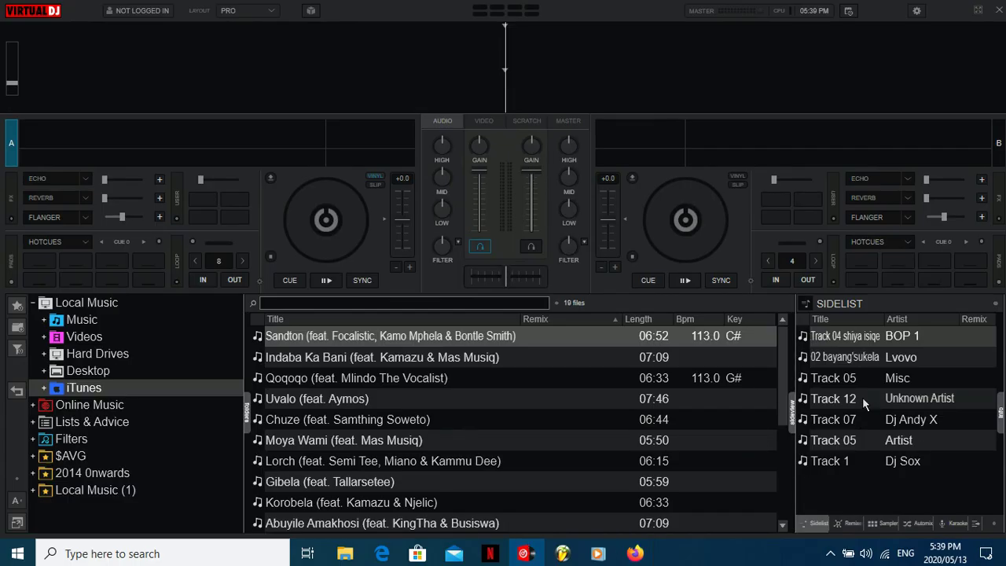
pyautogui.click(850, 357)
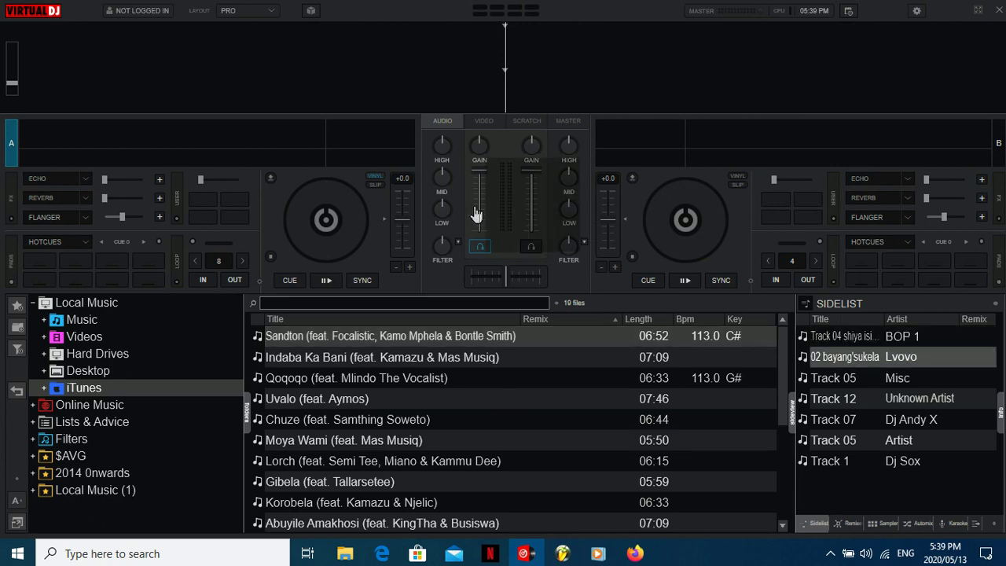
pyautogui.click(311, 234)
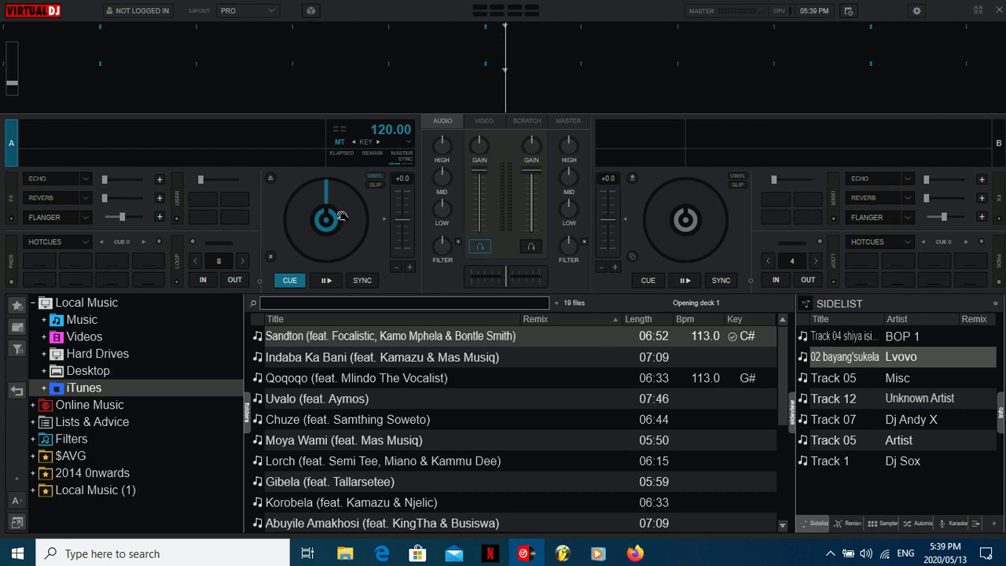
pyautogui.moveTo(399, 225); pyautogui.dragTo(403, 225)
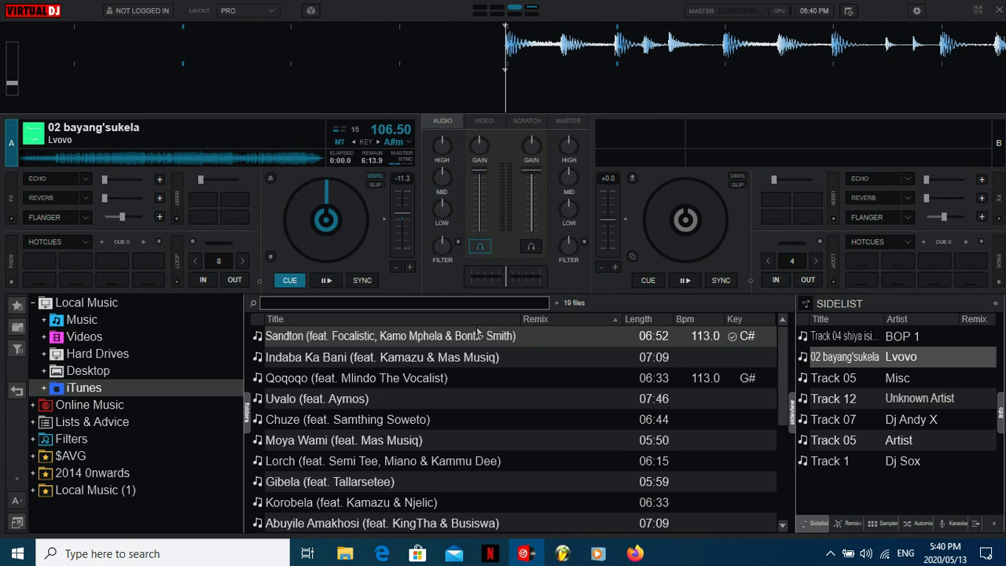
# Return to Facebook Live Producer and look through the choices for where the live video can be shared
pyautogui.moveTo(637, 551)
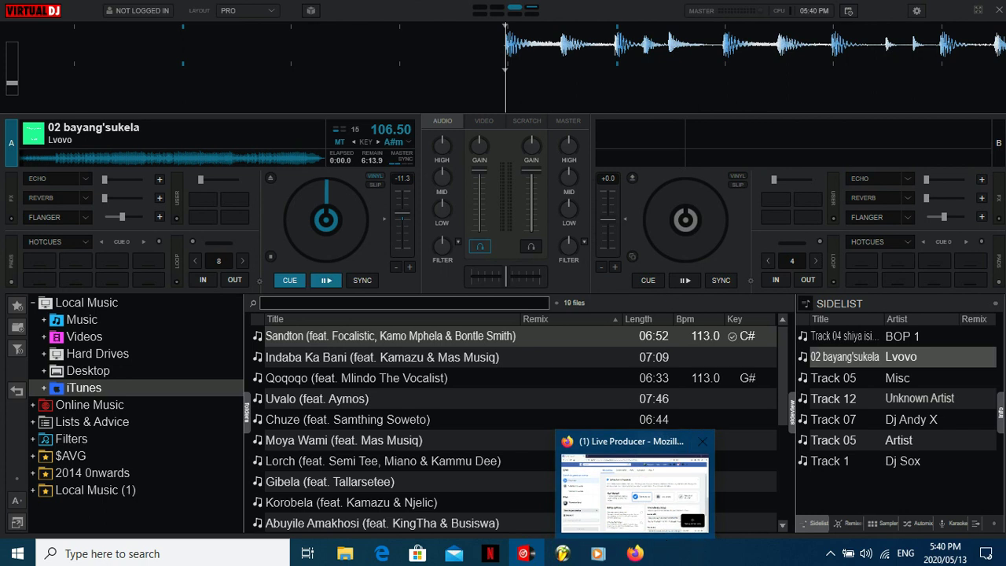
pyautogui.click(635, 554)
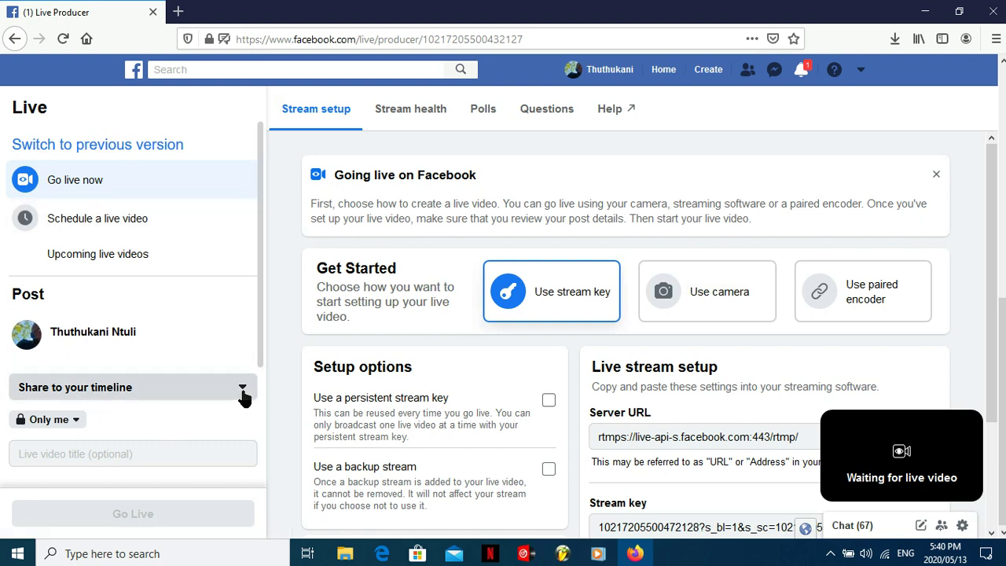
pyautogui.scroll(-1, 213, 336)
pyautogui.scroll(-2, 212, 336)
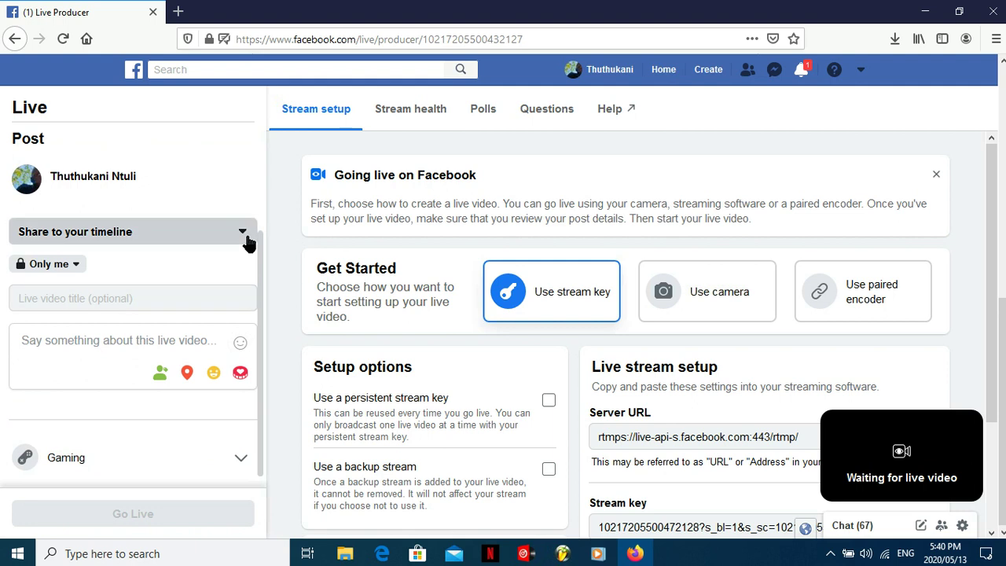
pyautogui.click(245, 236)
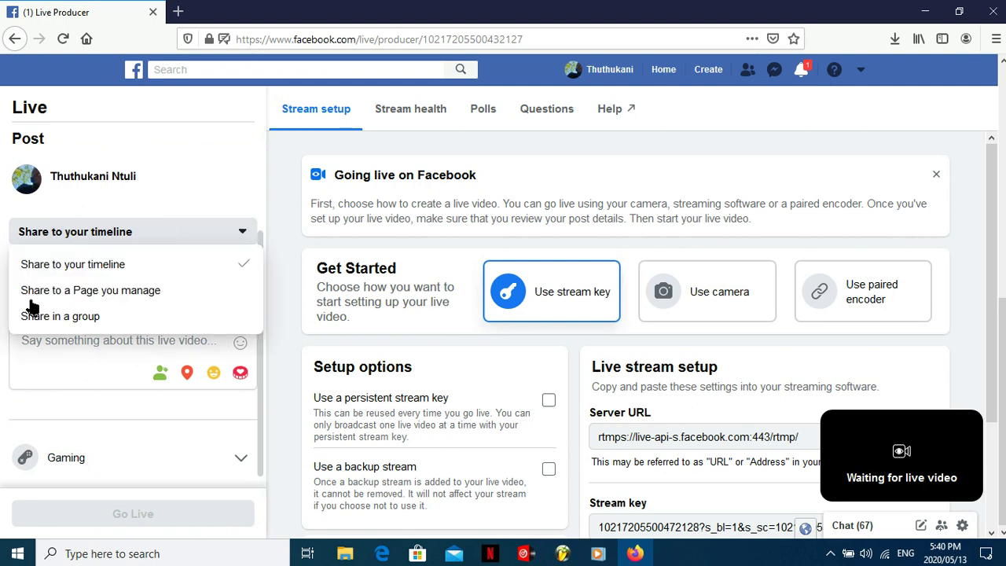
pyautogui.click(220, 193)
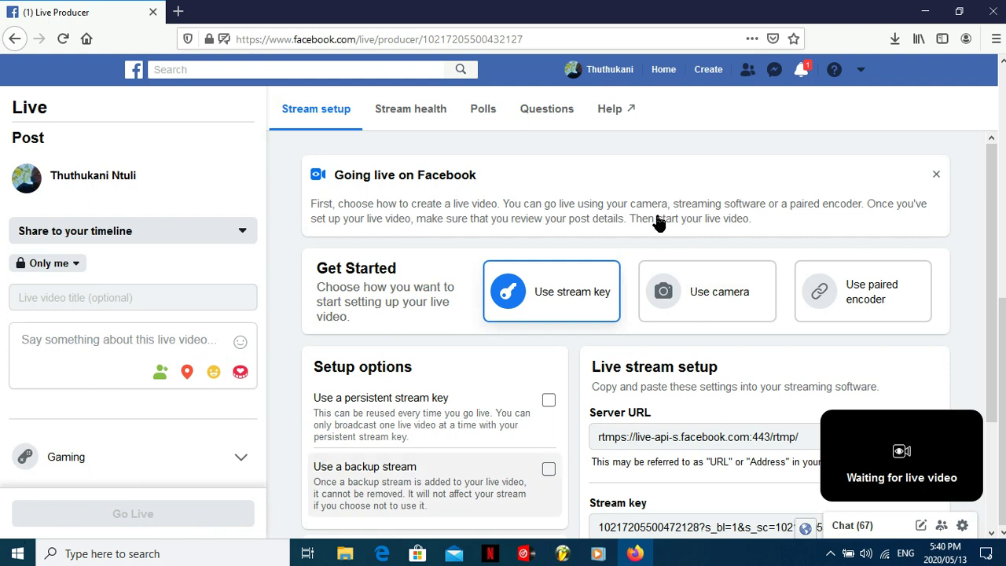
# Examine the live stream setup with its server URL and stream key, and the live video preview area
pyautogui.moveTo(853, 449)
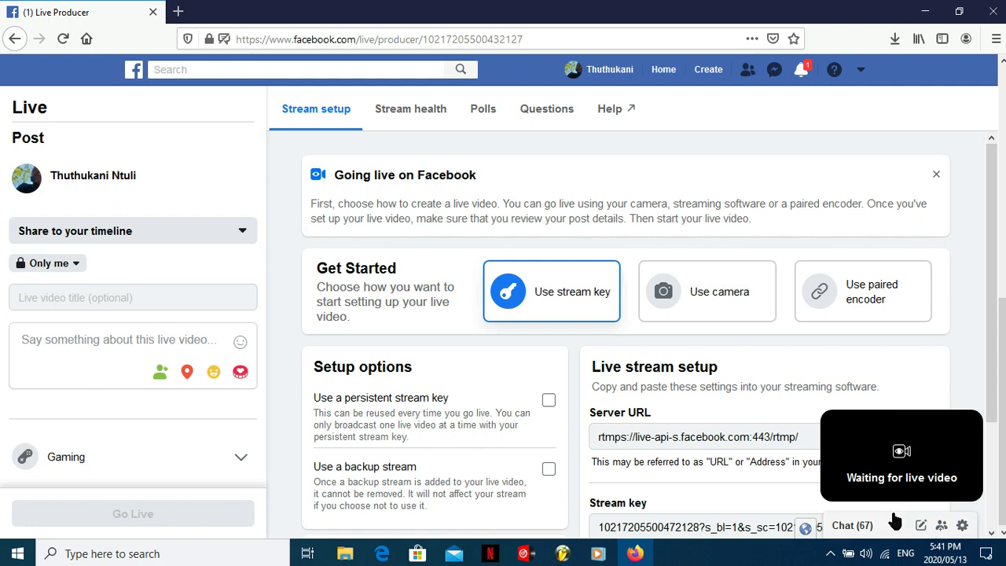
pyautogui.scroll(-2, 587, 433)
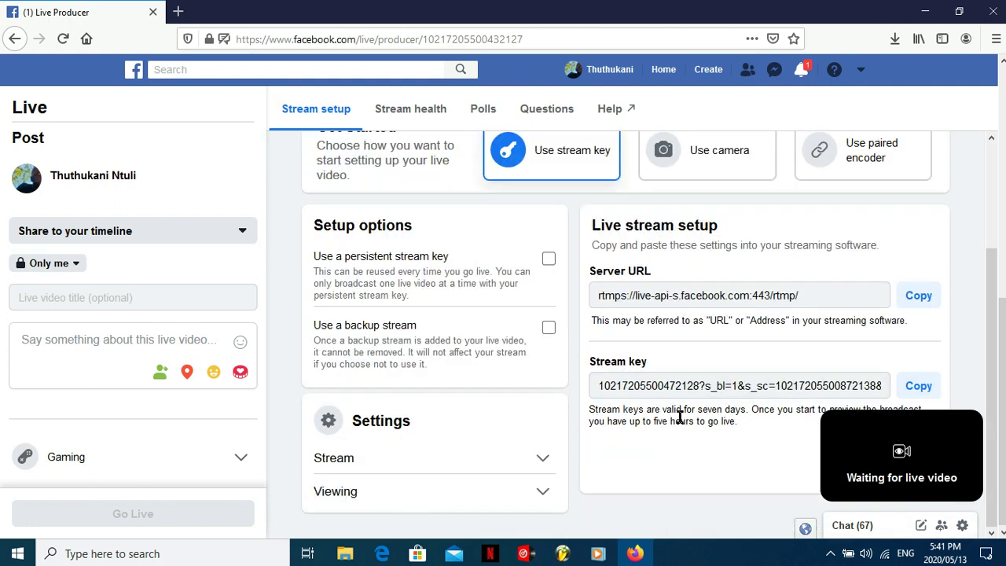
pyautogui.scroll(2, 573, 265)
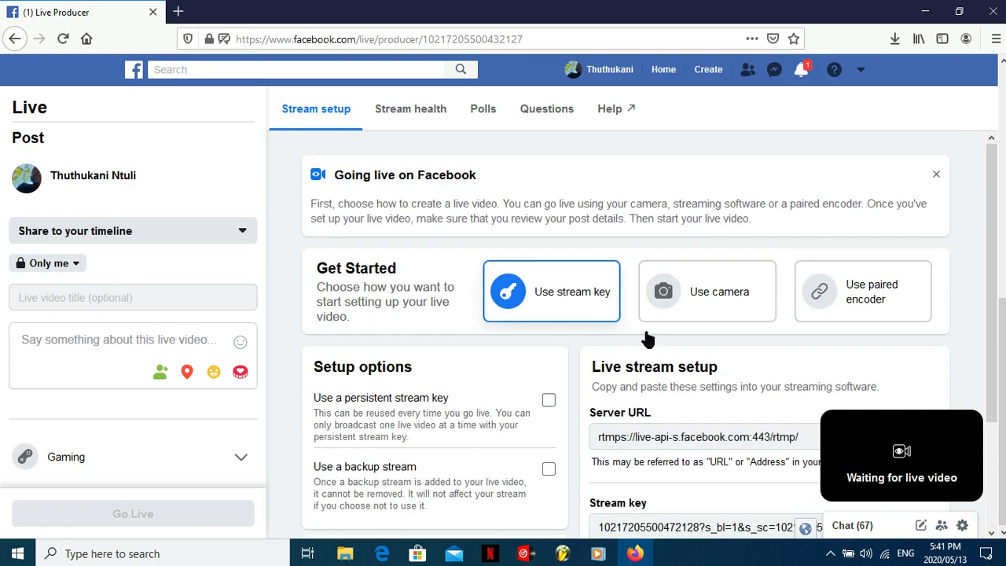
pyautogui.scroll(4, 750, 448)
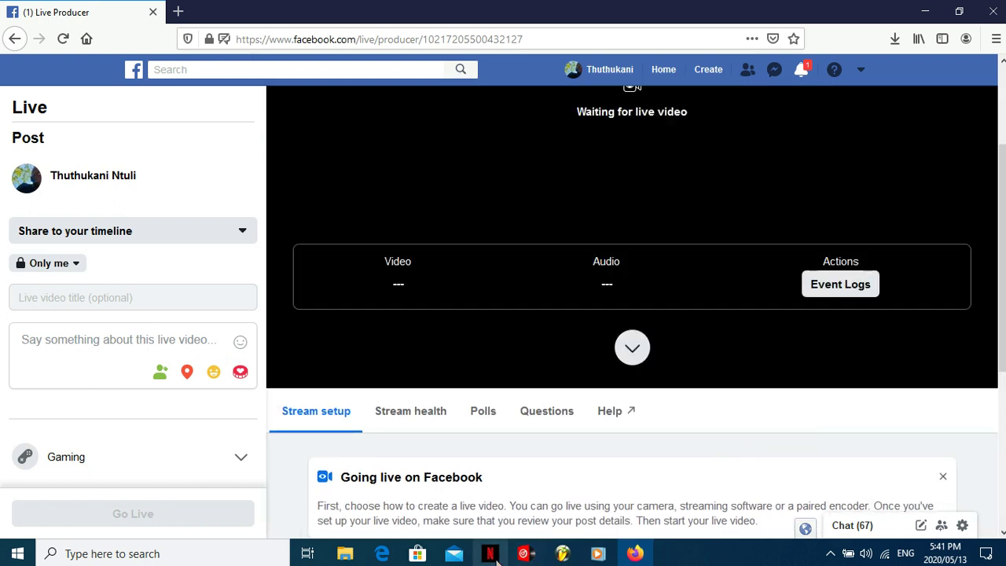
# Switch to VirtualDJ, set the video broadcast's stream destination to Facebook and close the settings
pyautogui.moveTo(518, 559)
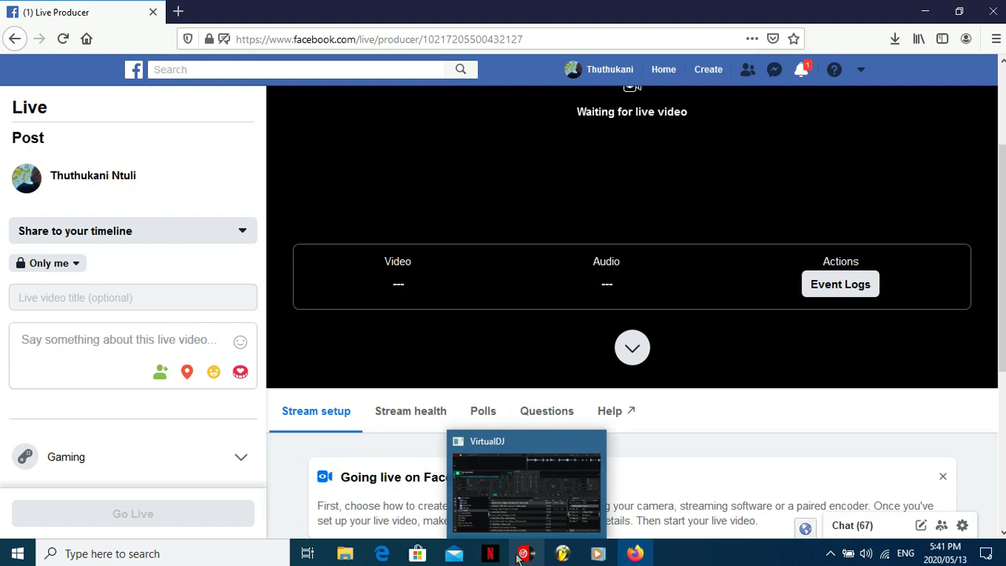
pyautogui.click(520, 557)
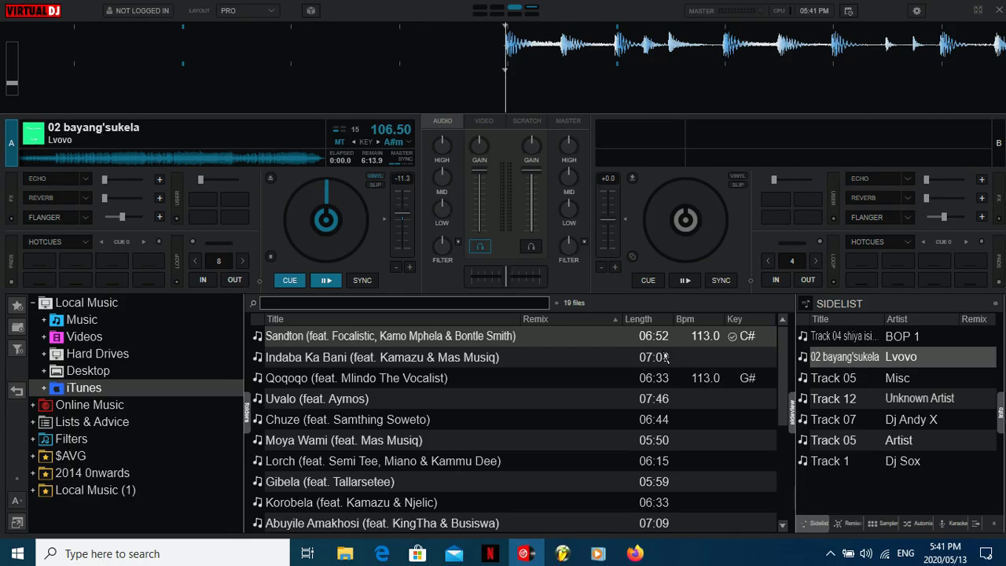
pyautogui.click(914, 13)
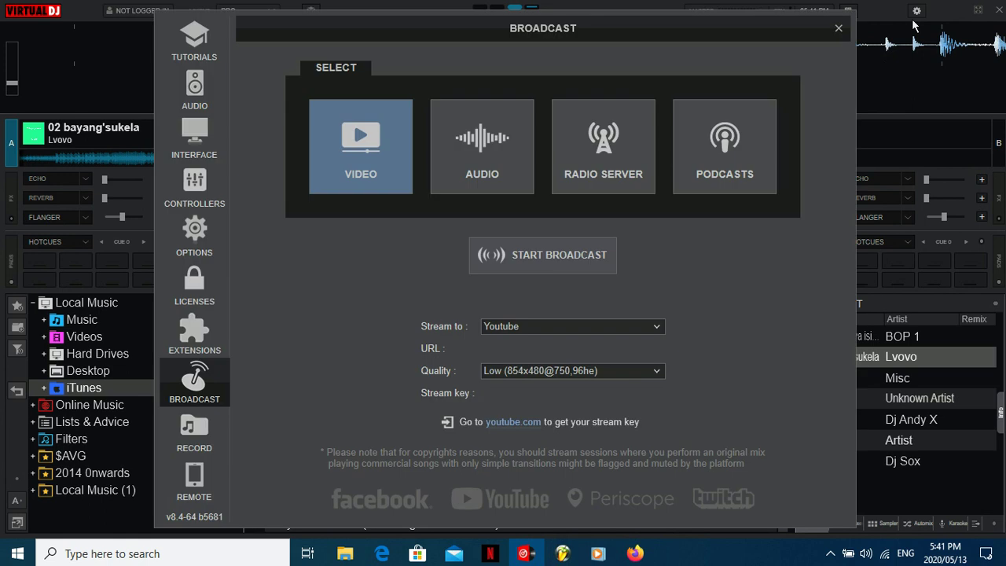
pyautogui.click(632, 329)
pyautogui.click(585, 341)
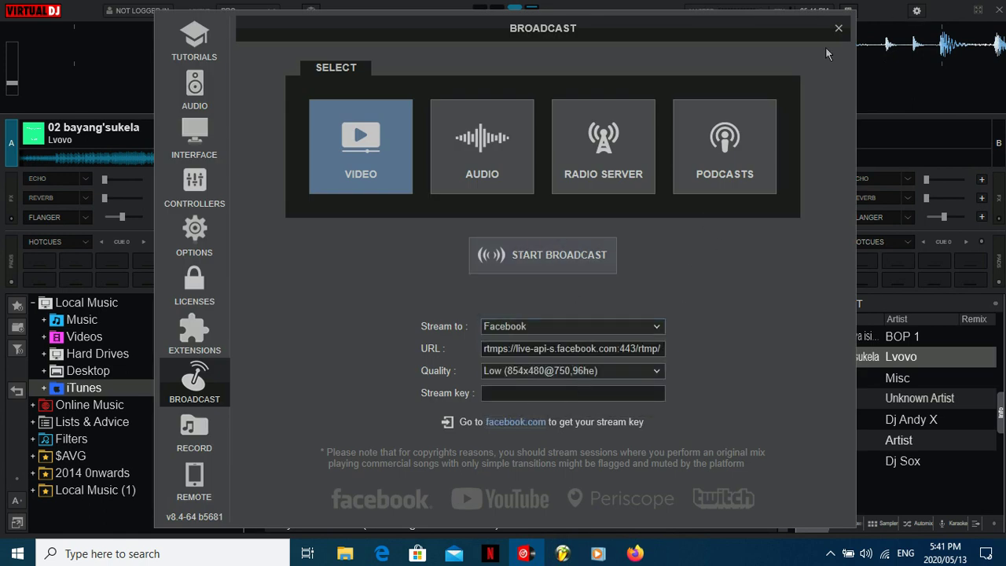
pyautogui.click(839, 26)
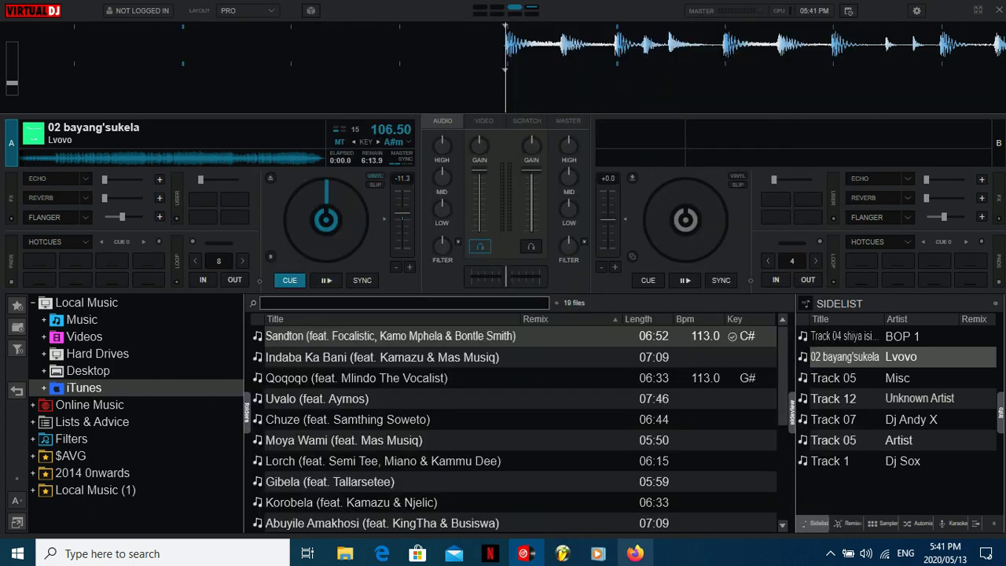
# Return to Facebook Live Producer and review the stream setup section and the video preview
pyautogui.click(649, 560)
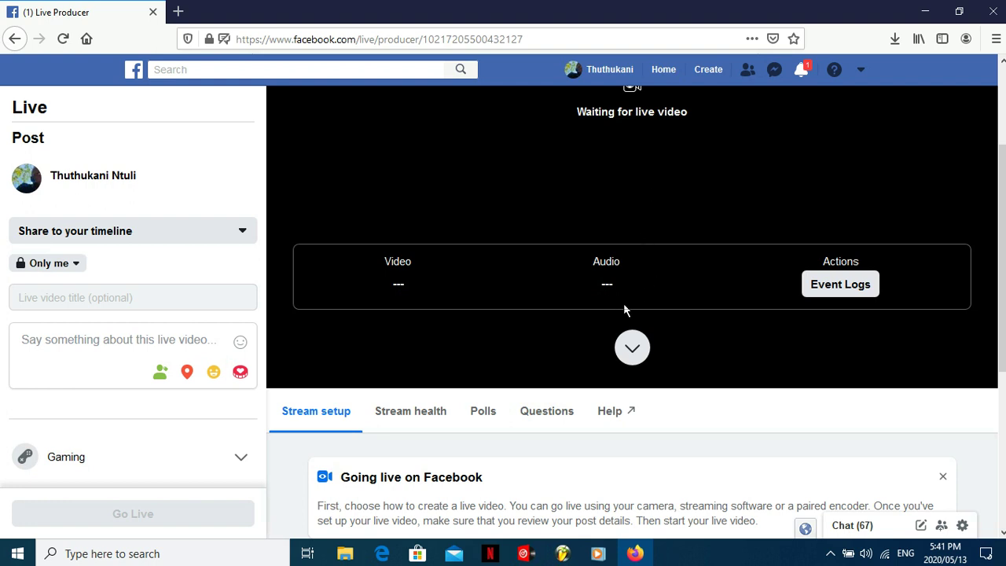
pyautogui.scroll(-3, 639, 435)
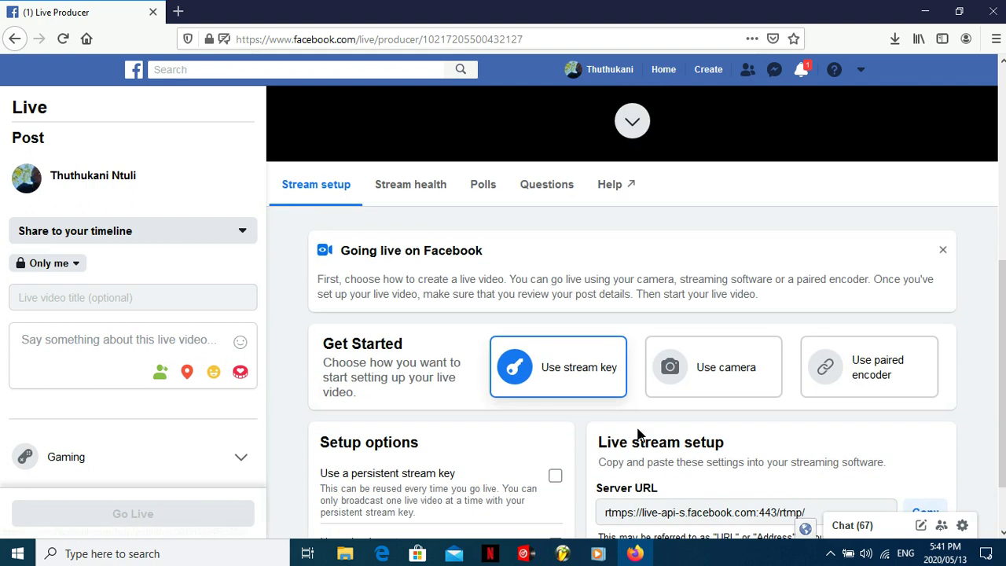
pyautogui.scroll(3, 637, 424)
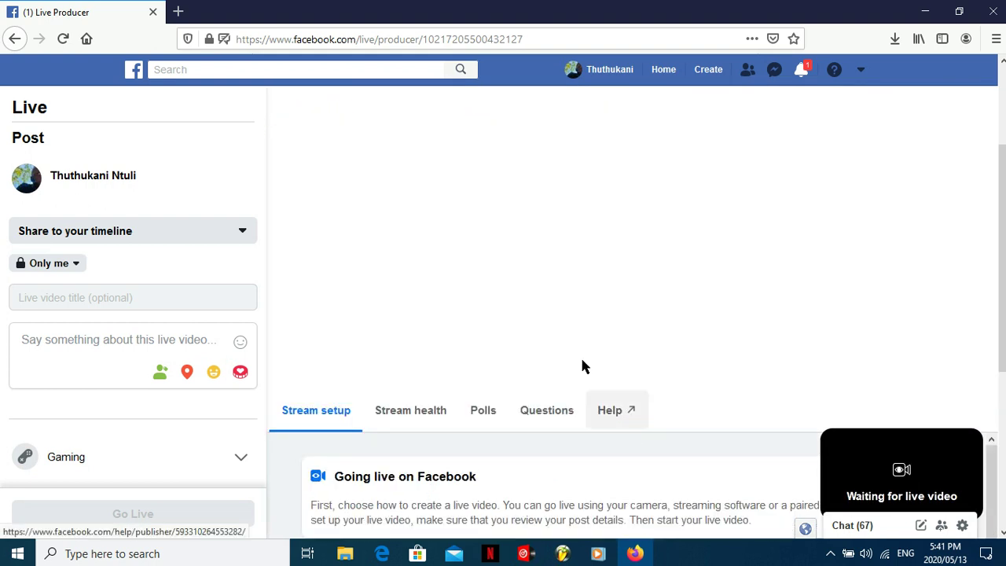
pyautogui.scroll(5, 542, 352)
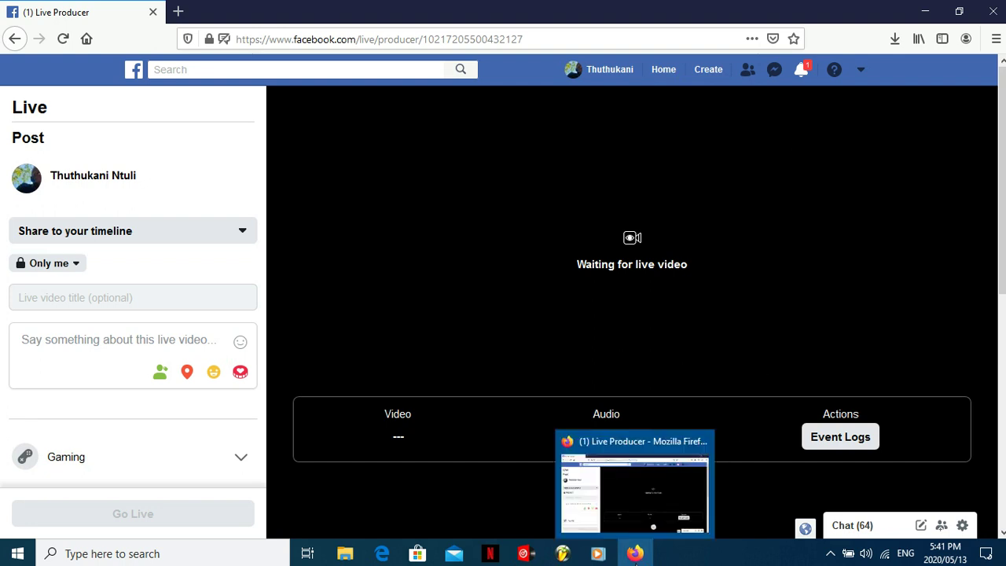
# Switch to VirtualDJ and reopen the Broadcast settings for the Facebook stream
pyautogui.moveTo(534, 563)
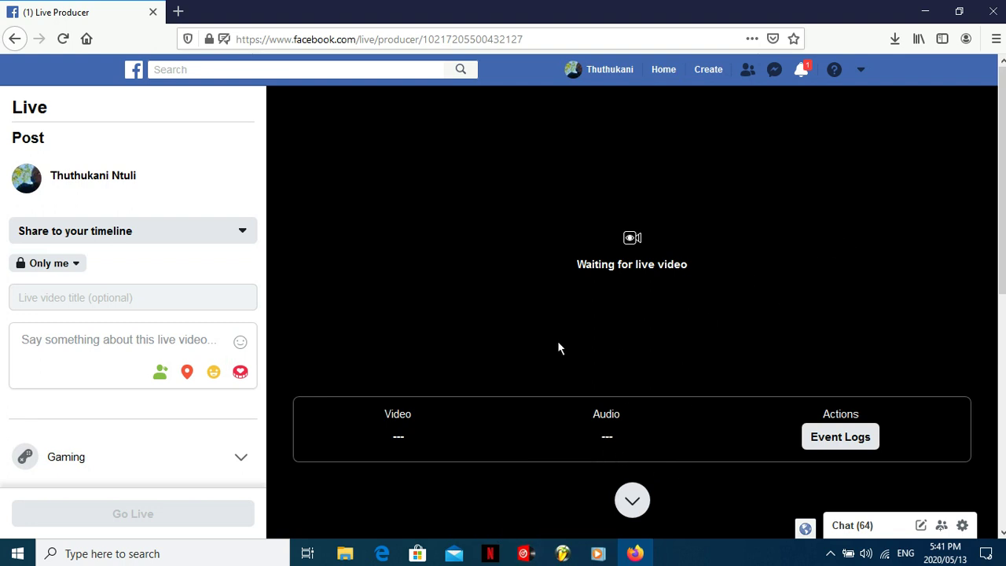
pyautogui.click(525, 553)
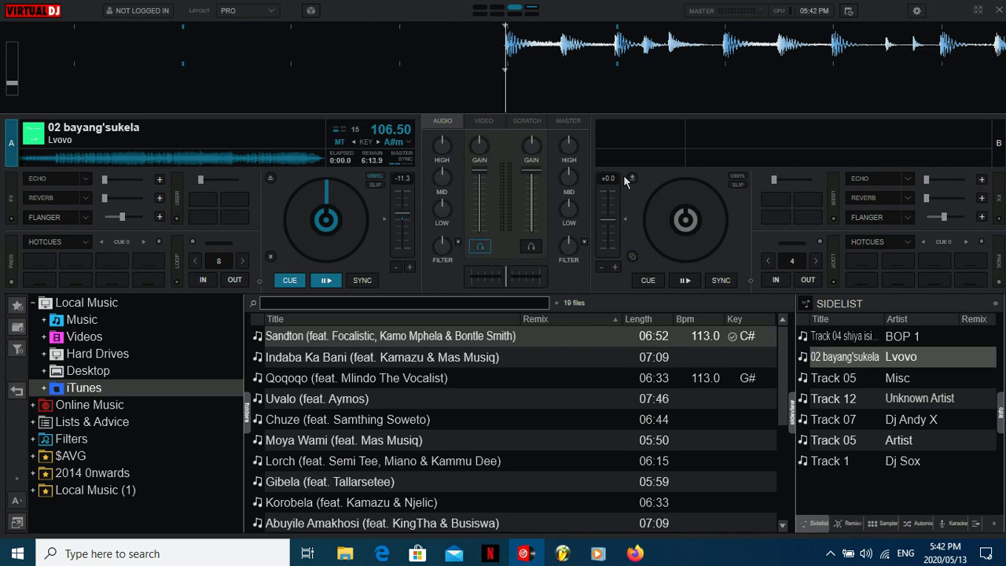
pyautogui.moveTo(607, 211)
pyautogui.click(311, 11)
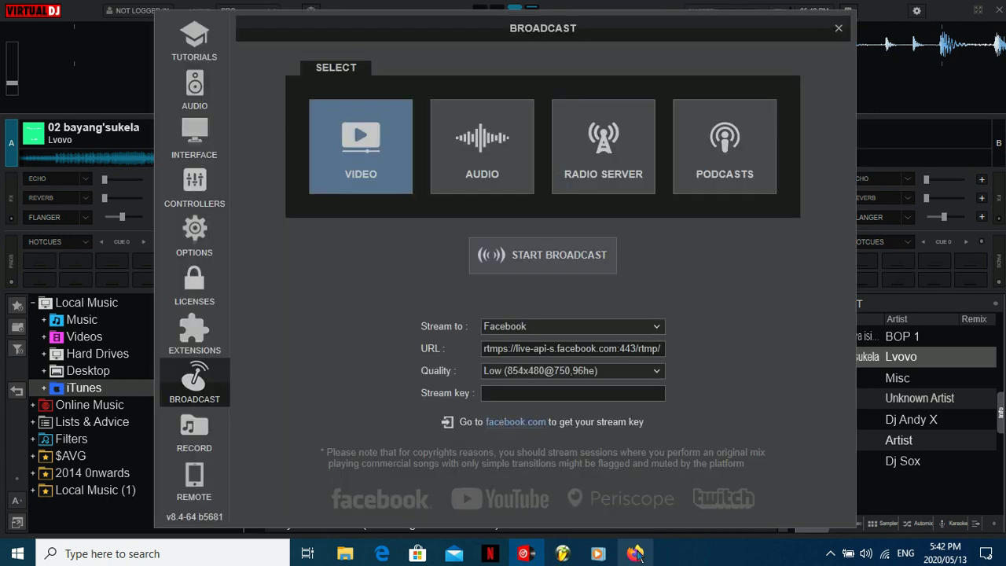
# Go back to Facebook Live Producer and check the preview's video and audio status above the stream setup
pyautogui.moveTo(638, 554)
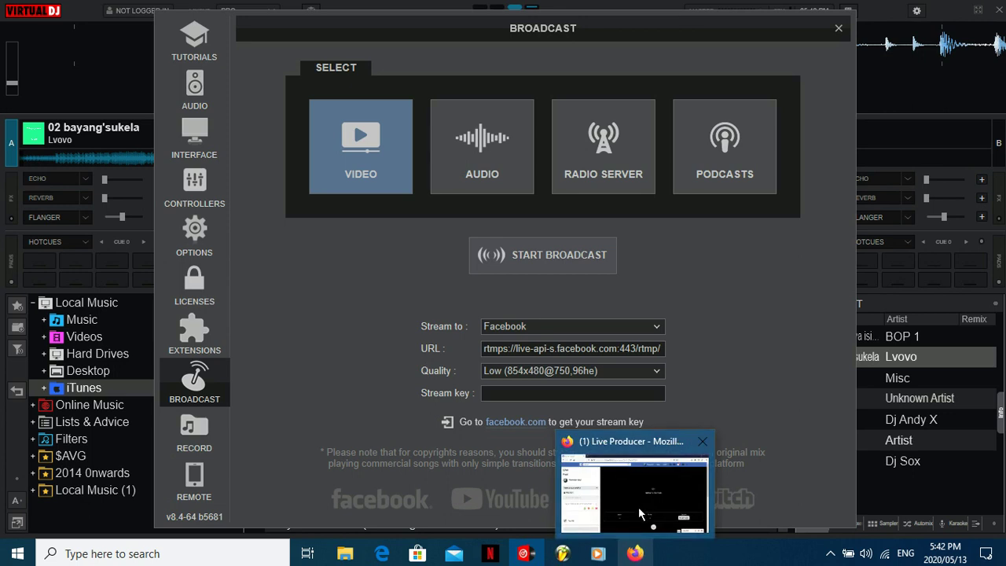
pyautogui.click(640, 512)
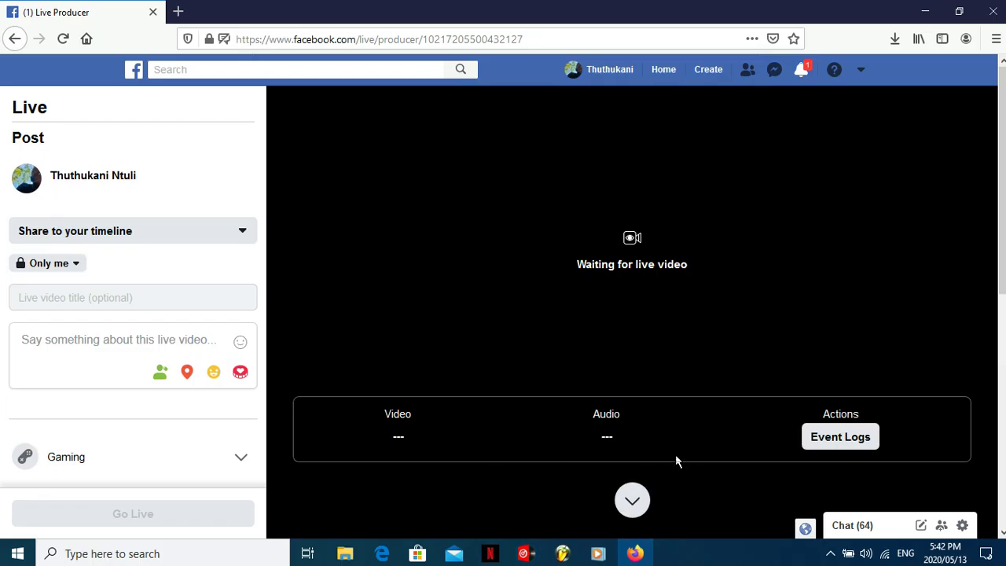
pyautogui.scroll(-3, 674, 451)
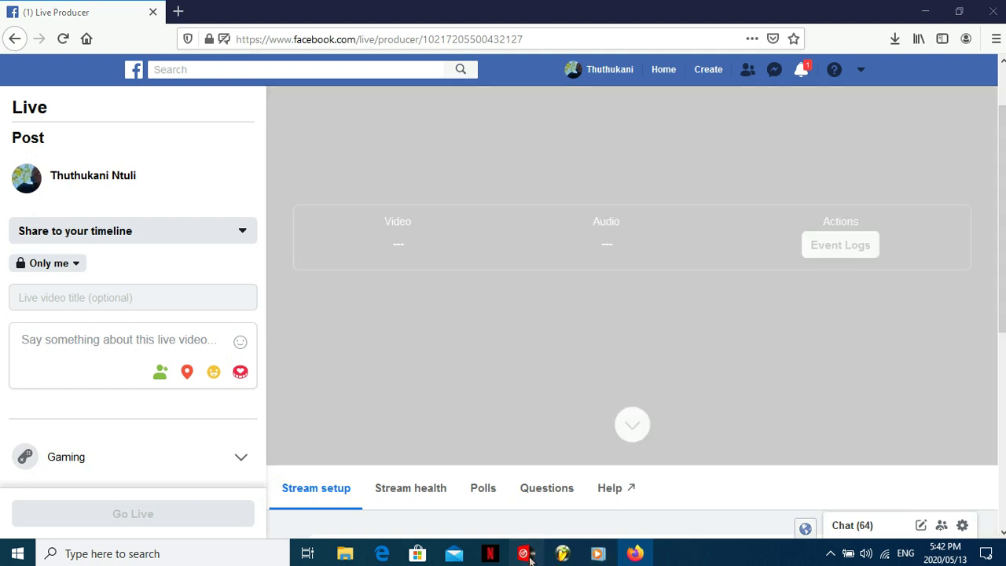
# Check the live video preview in Facebook Live Producer, return to VirtualDJ and close the Broadcast settings
pyautogui.click(523, 554)
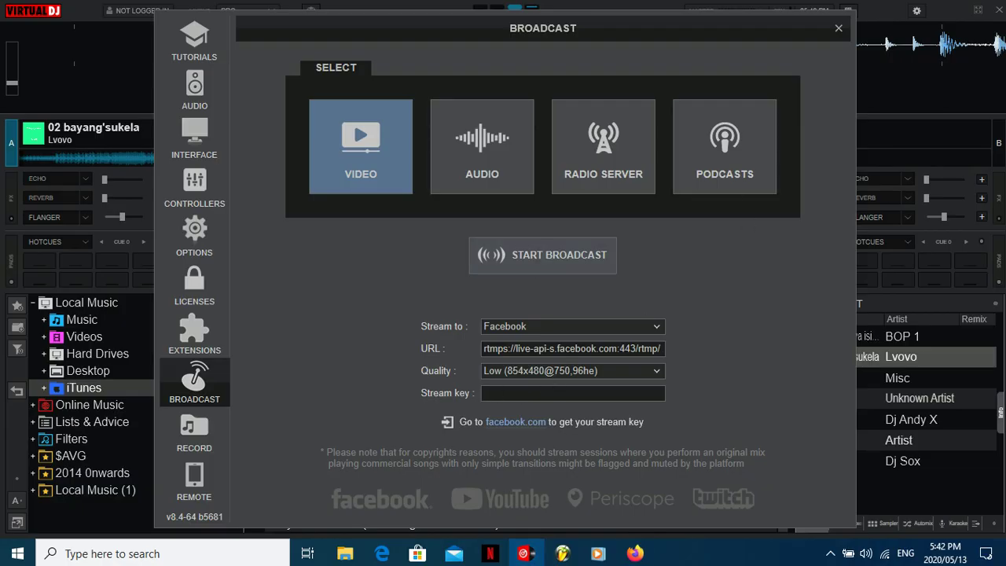
pyautogui.click(635, 553)
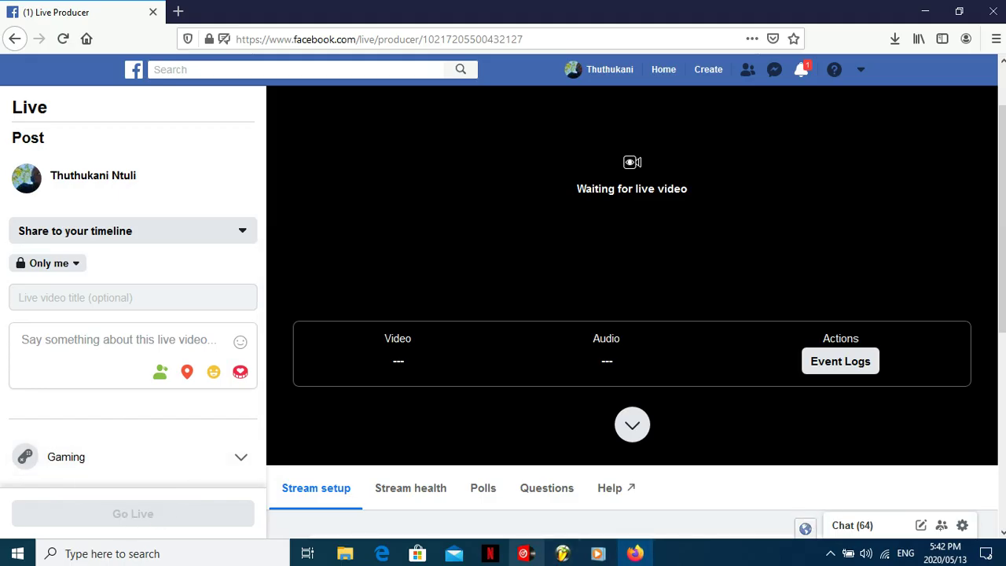
pyautogui.moveTo(526, 554)
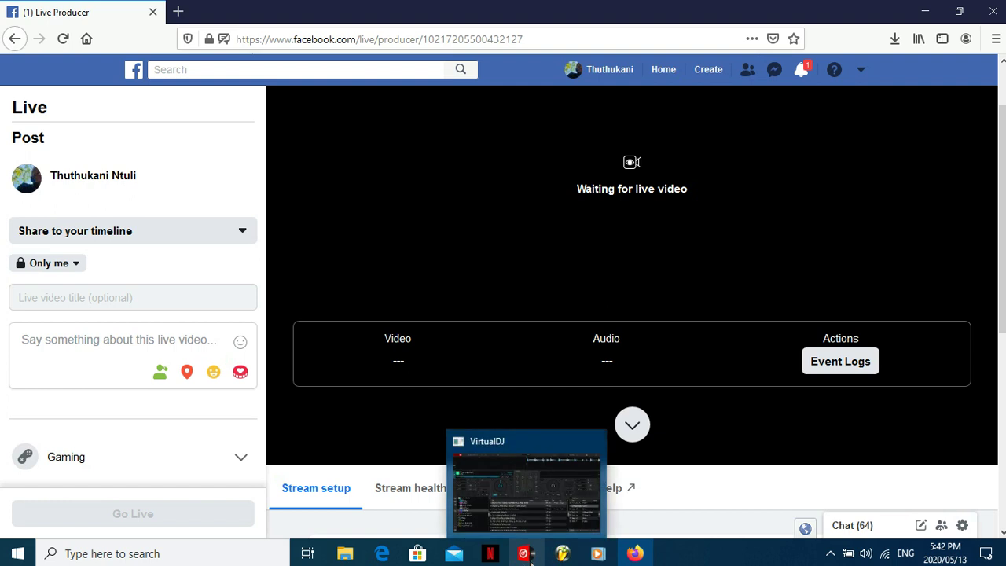
pyautogui.click(636, 554)
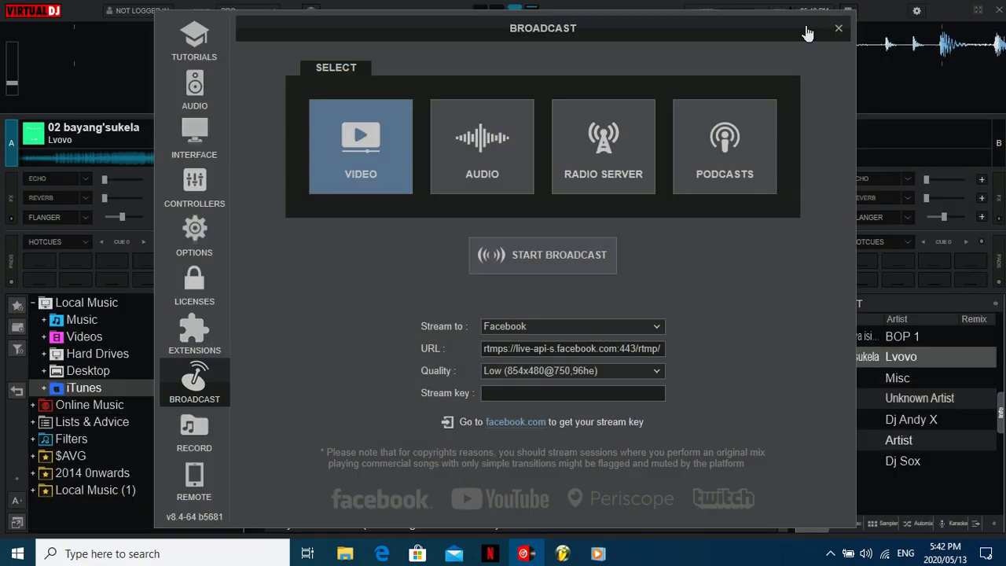
pyautogui.click(839, 29)
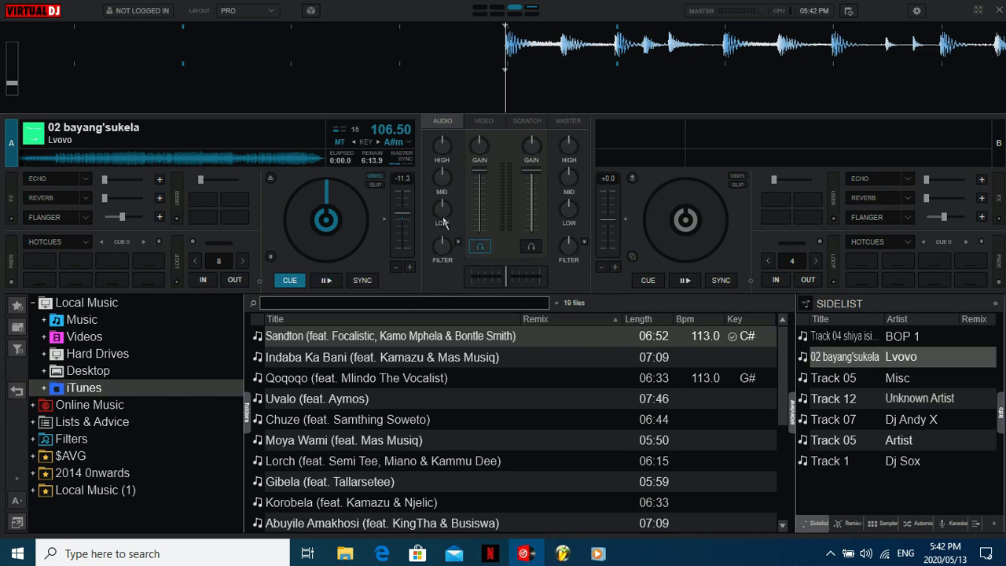
# Turn down deck A's low EQ and toggle the deck's 8-beat loop on and off
pyautogui.moveTo(442, 210); pyautogui.dragTo(436, 226)
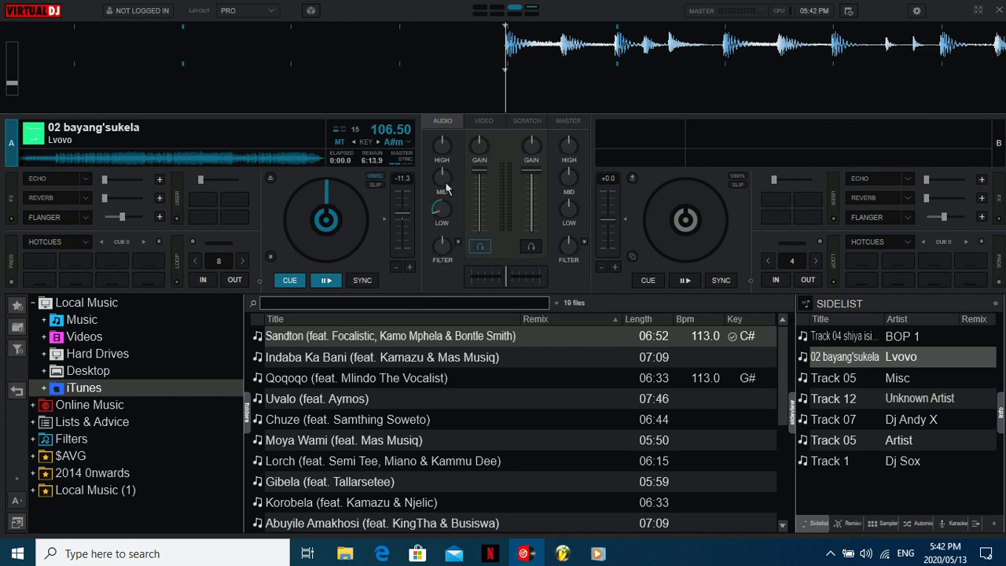
pyautogui.moveTo(444, 179)
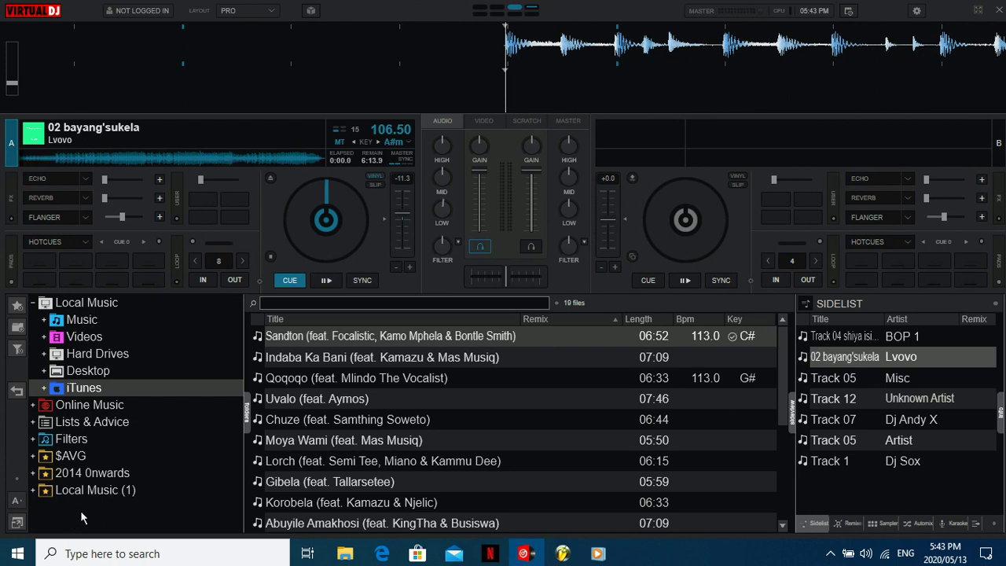
pyautogui.click(218, 261)
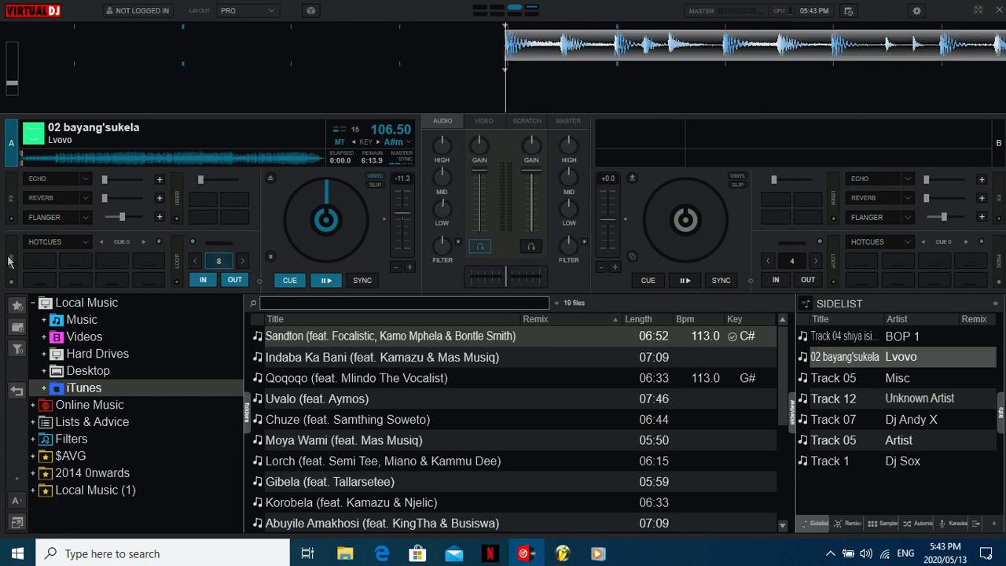
pyautogui.click(213, 263)
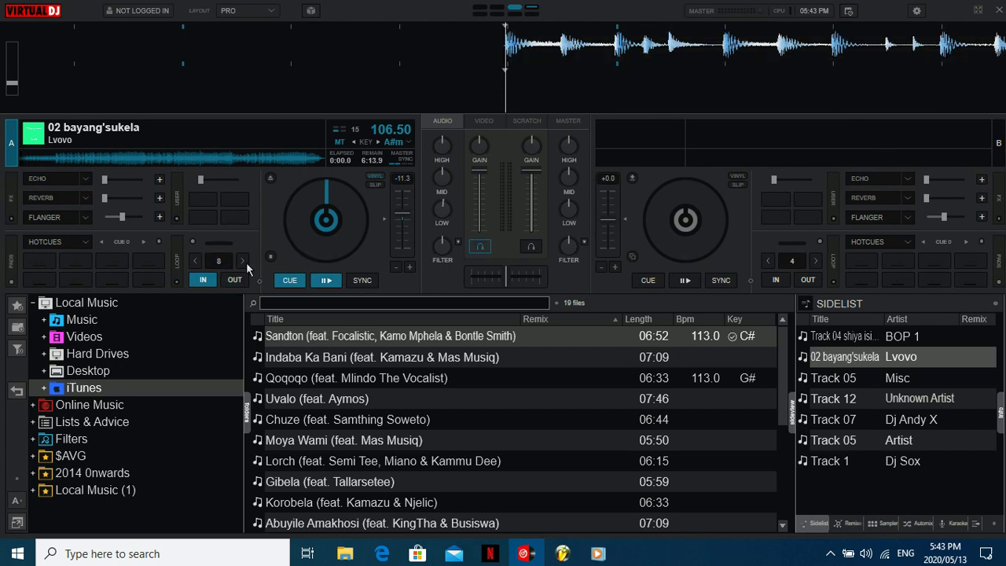
# Show the mixer's video controls and set the video source to Cover
pyautogui.click(484, 123)
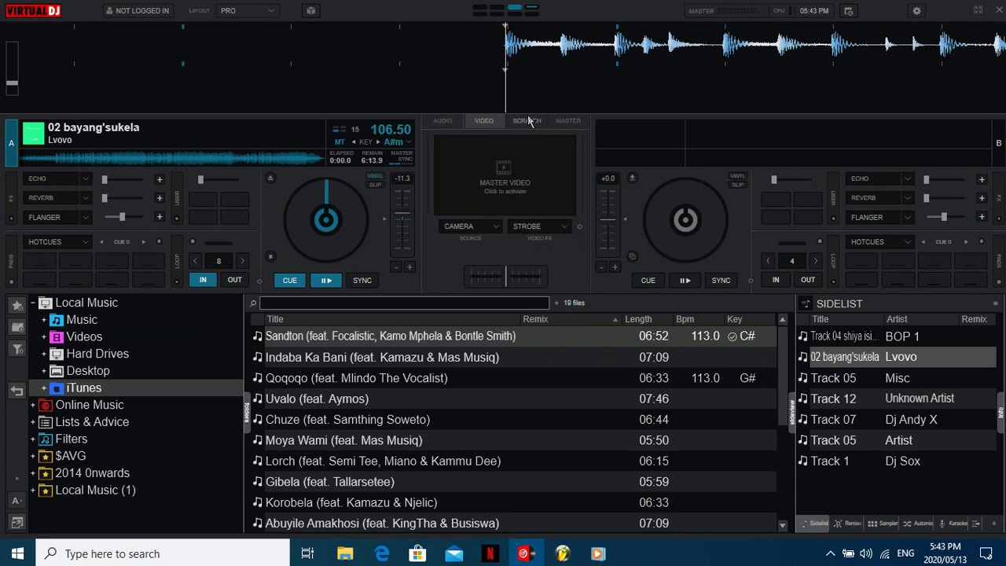
pyautogui.click(496, 228)
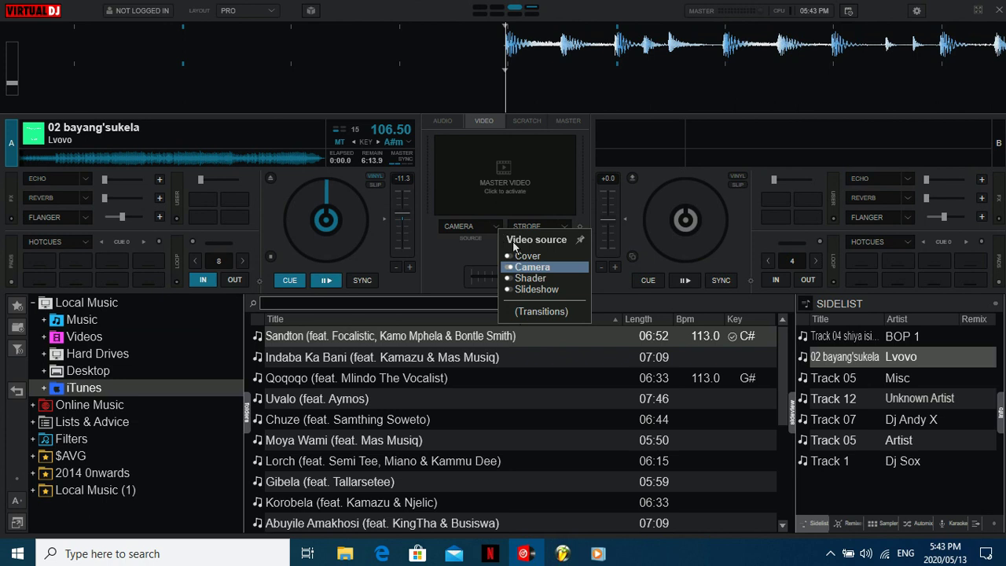
pyautogui.click(511, 257)
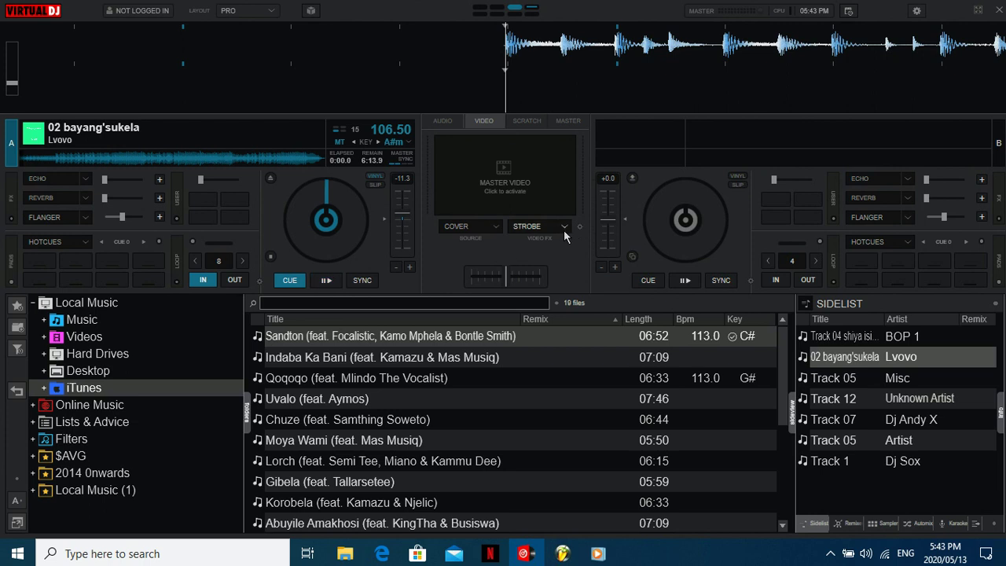
# Look through the master video effects without changing the selection, and activate the master video output
pyautogui.click(564, 228)
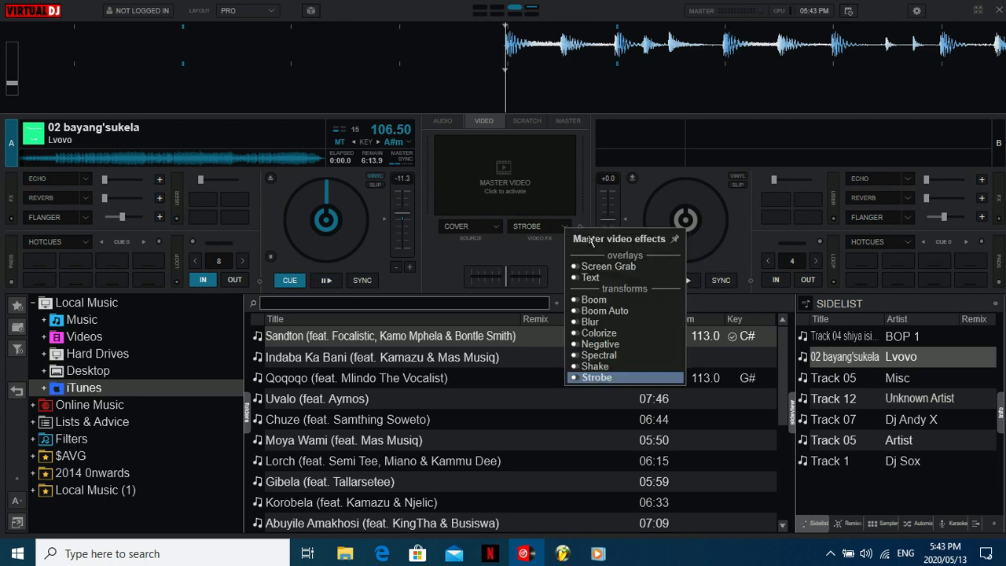
pyautogui.click(448, 243)
pyautogui.click(462, 123)
pyautogui.click(484, 123)
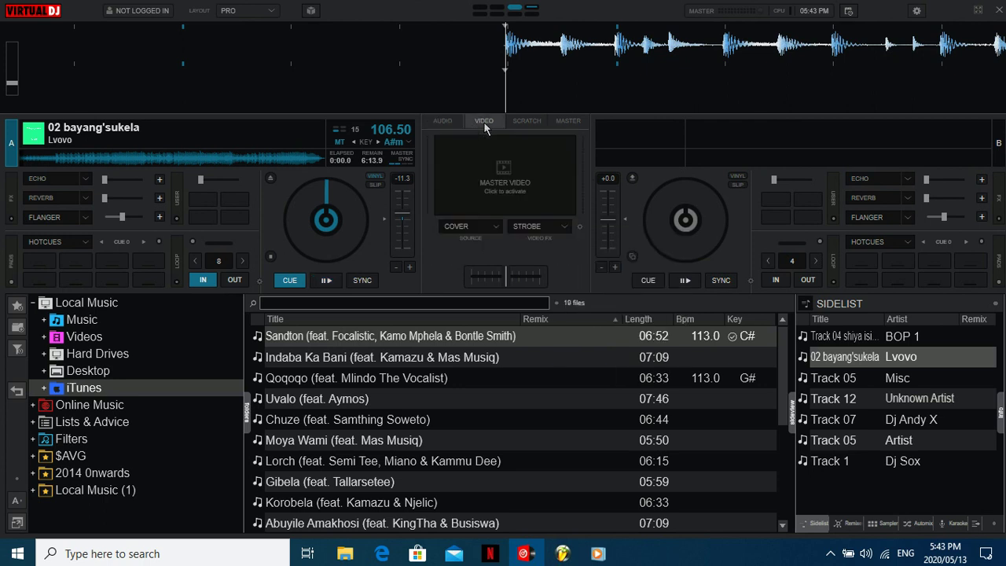
pyautogui.click(506, 190)
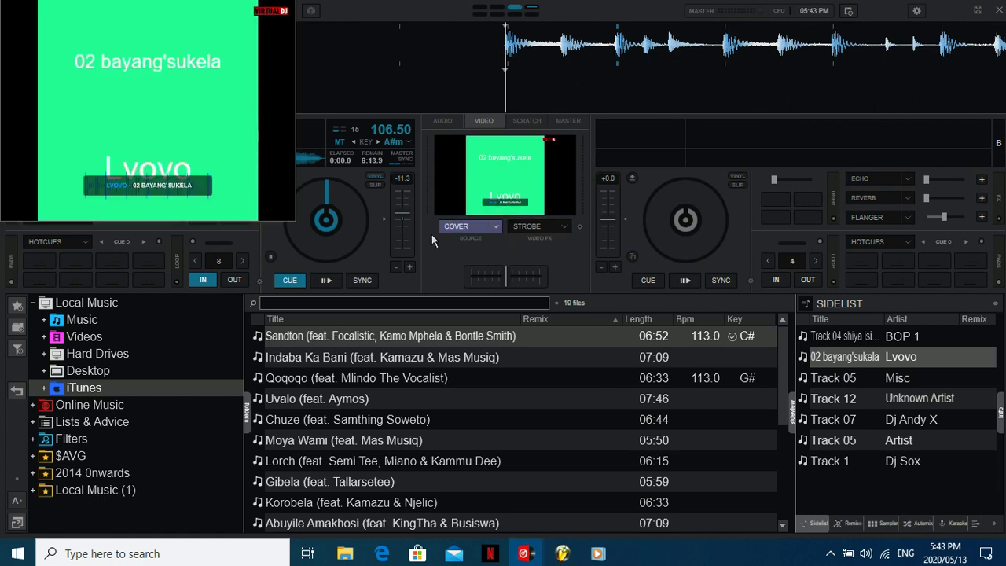
# Return to the audio mixer, lower deck A's volume and load "Track 04 shiya isiqefe" from the sidelist onto deck B
pyautogui.click(445, 122)
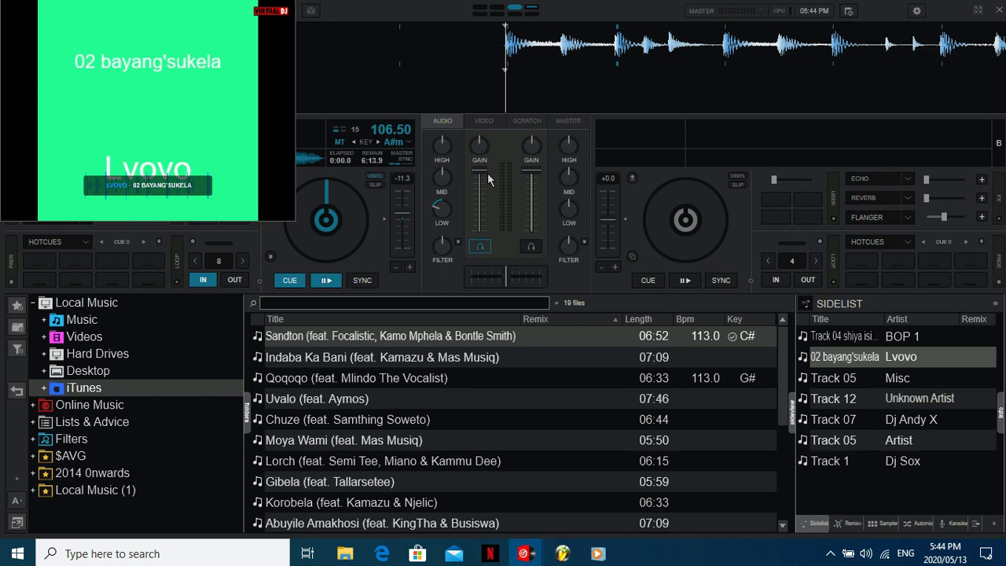
pyautogui.moveTo(480, 173); pyautogui.dragTo(483, 192)
pyautogui.click(831, 338)
pyautogui.moveTo(831, 344); pyautogui.dragTo(697, 217)
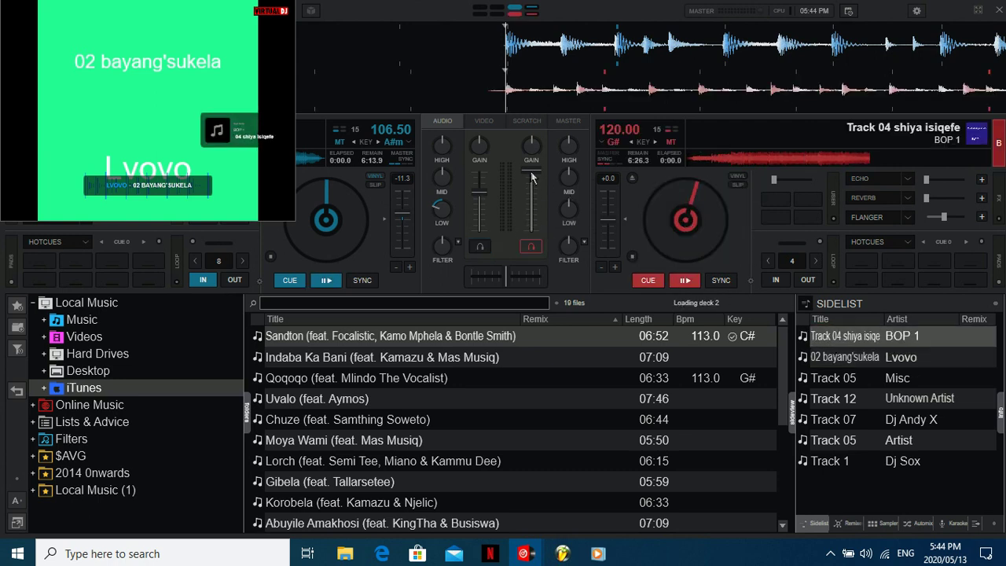
# Start deck A playing and set the volumes with deck B fully down and deck A at about mid-level
pyautogui.moveTo(536, 177)
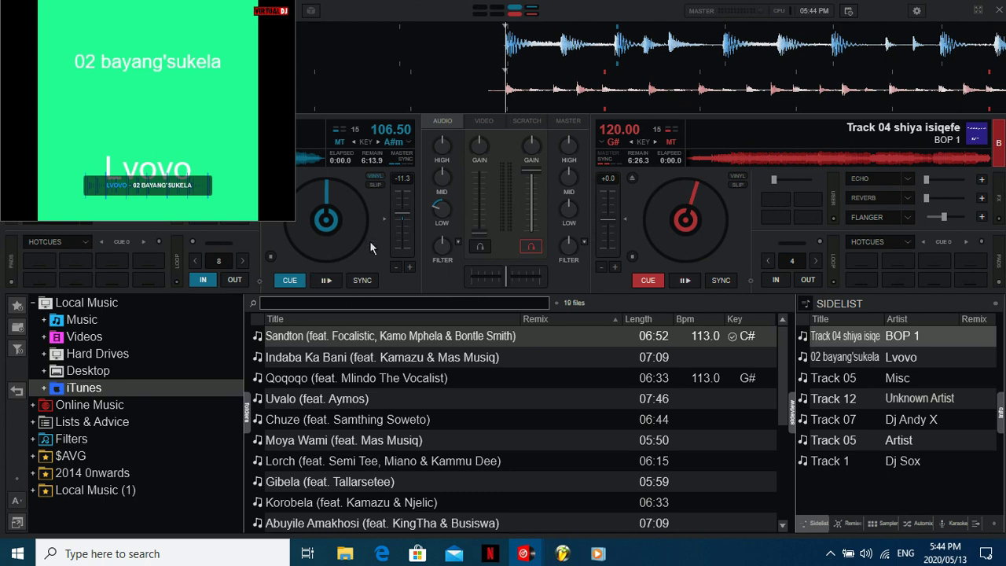
pyautogui.click(327, 281)
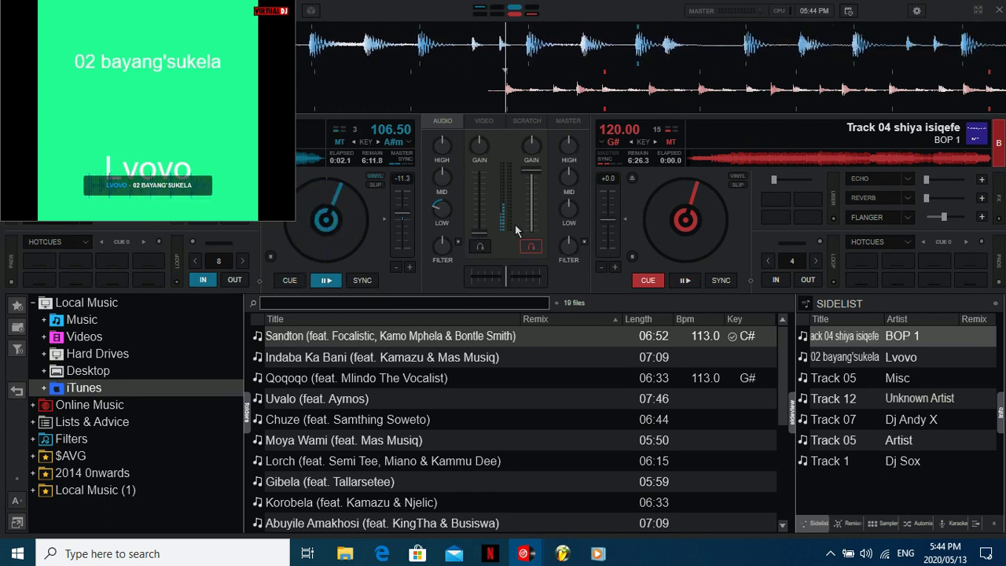
pyautogui.moveTo(537, 177); pyautogui.dragTo(451, 193)
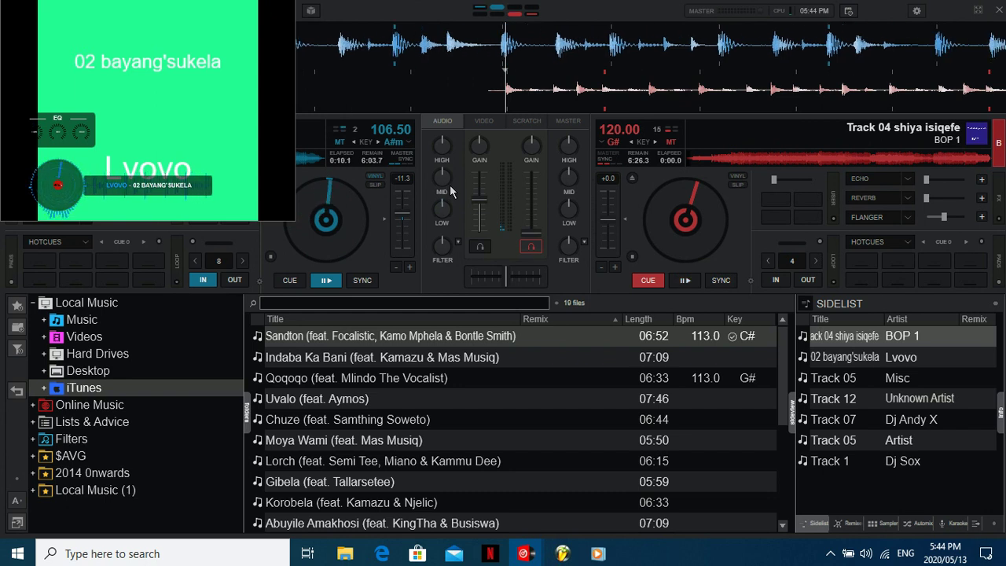
# Start deck B in sync with deck A and cut deck B's low EQ
pyautogui.click(721, 280)
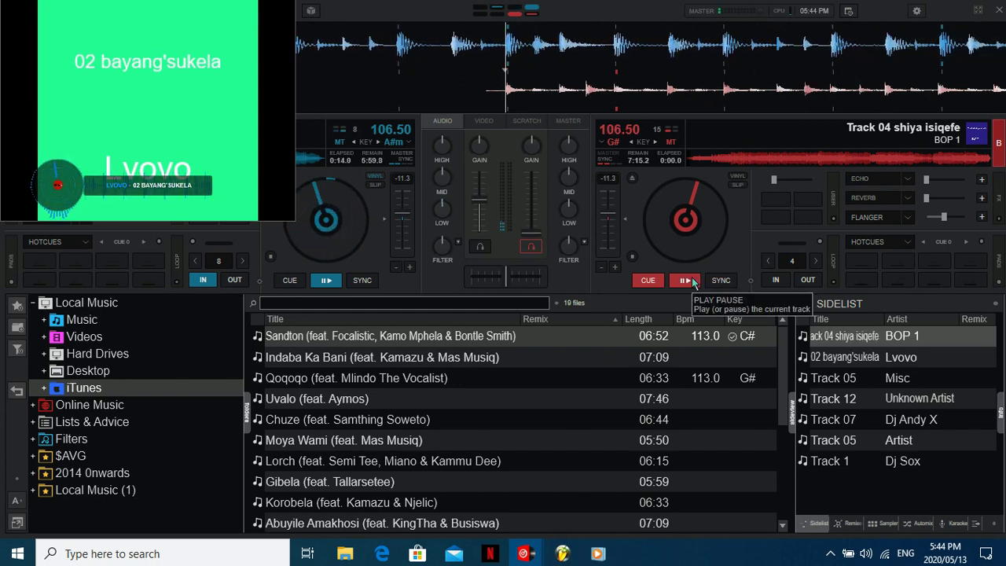
pyautogui.click(686, 280)
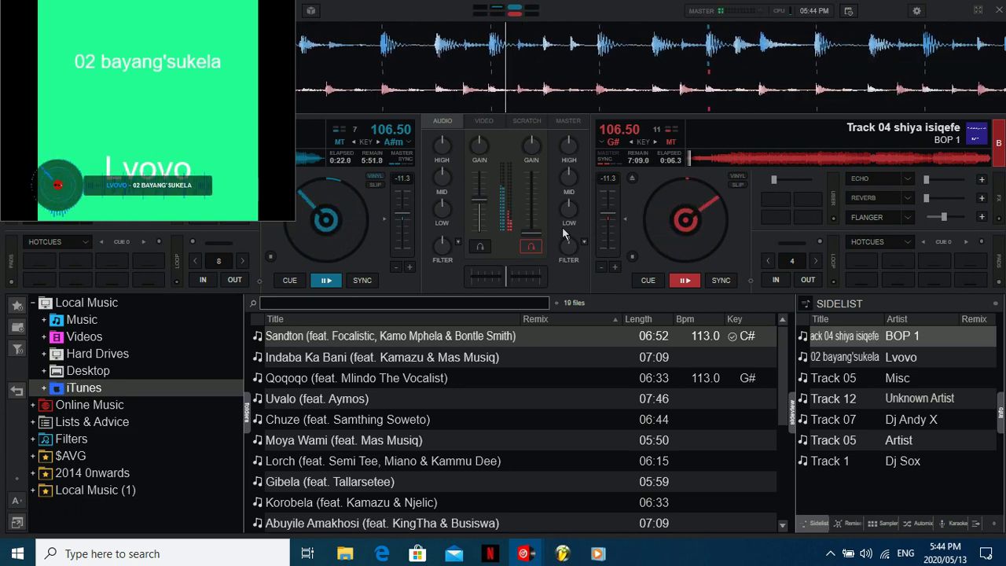
pyautogui.moveTo(568, 209); pyautogui.dragTo(540, 269)
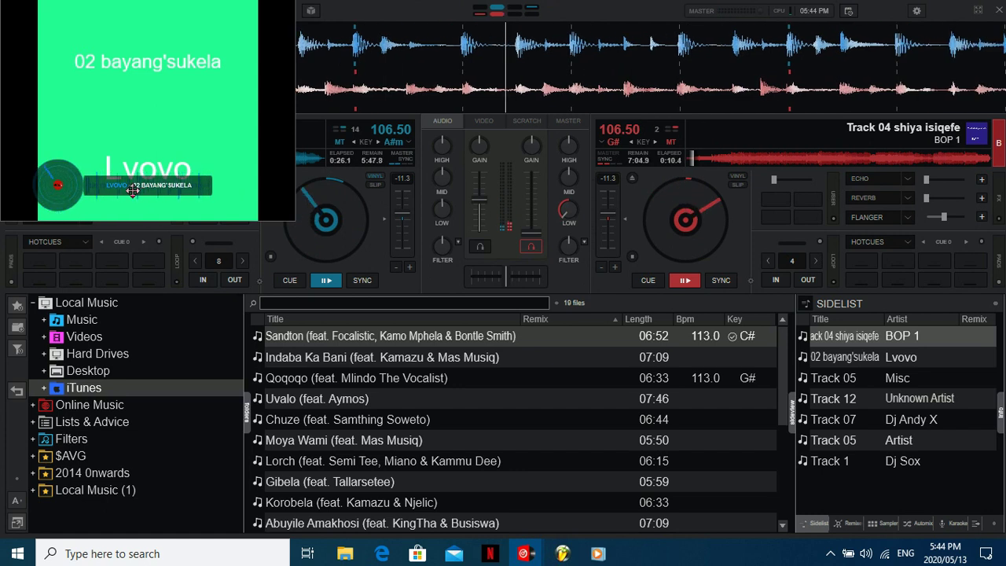
# Blend from deck A to deck B by raising deck B's volume to mid-level and pulling deck A's fully down
pyautogui.moveTo(533, 232); pyautogui.dragTo(534, 204)
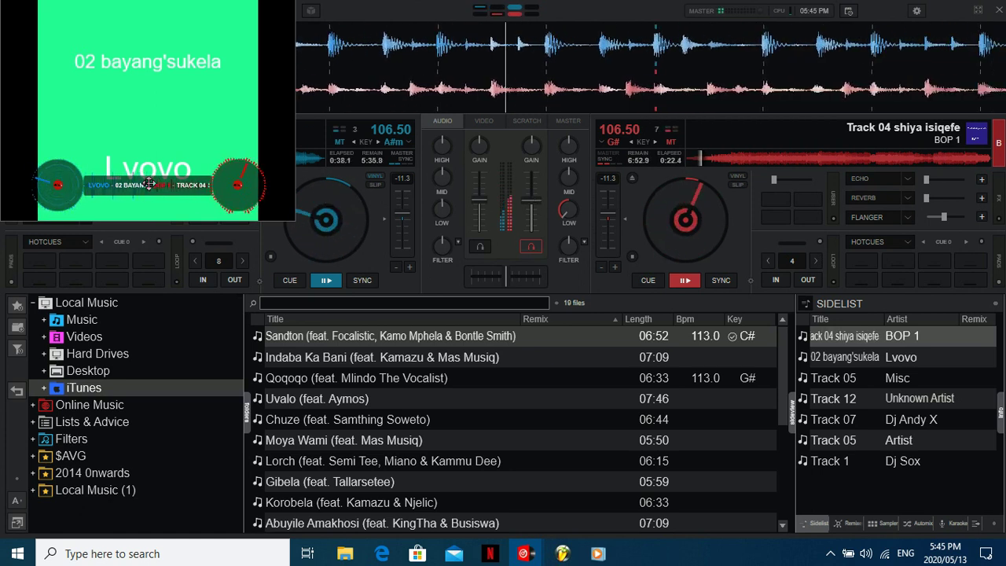
pyautogui.moveTo(482, 209); pyautogui.dragTo(483, 217)
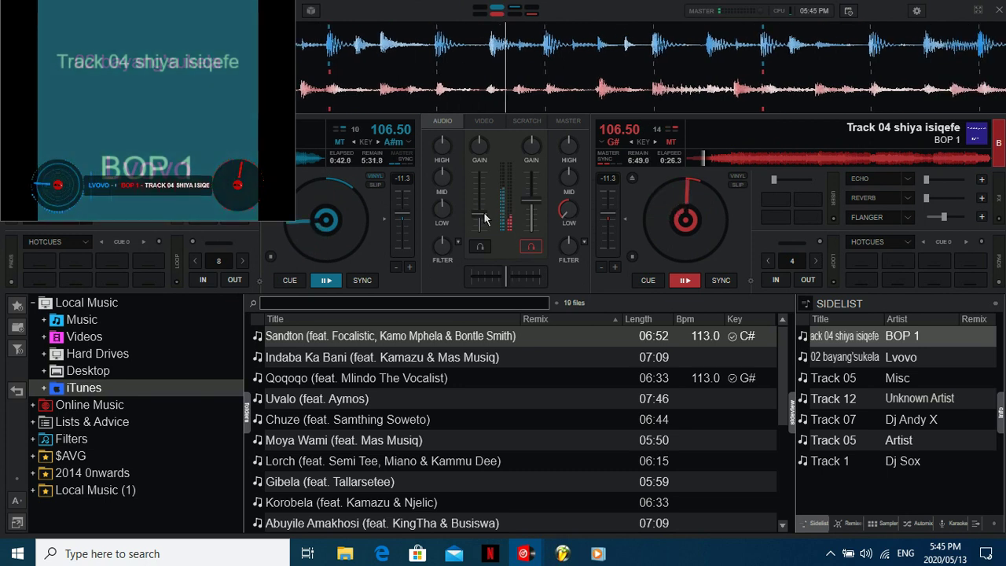
pyautogui.moveTo(481, 217); pyautogui.dragTo(484, 240)
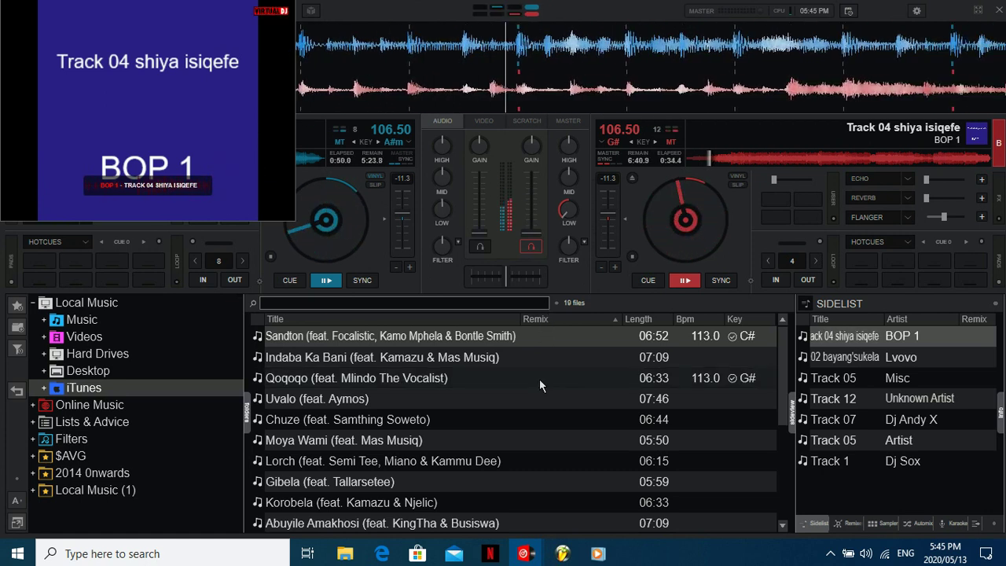
# Bring deck B's volume partway up and turn down its mid and high EQ
pyautogui.moveTo(531, 234); pyautogui.dragTo(532, 214)
pyautogui.moveTo(564, 179); pyautogui.dragTo(564, 197)
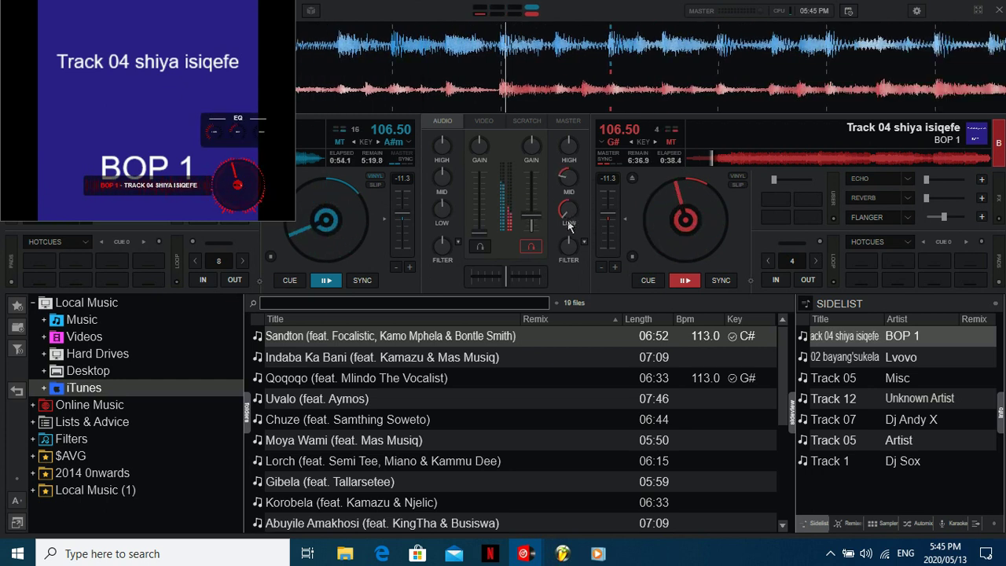
pyautogui.moveTo(572, 135); pyautogui.dragTo(573, 139)
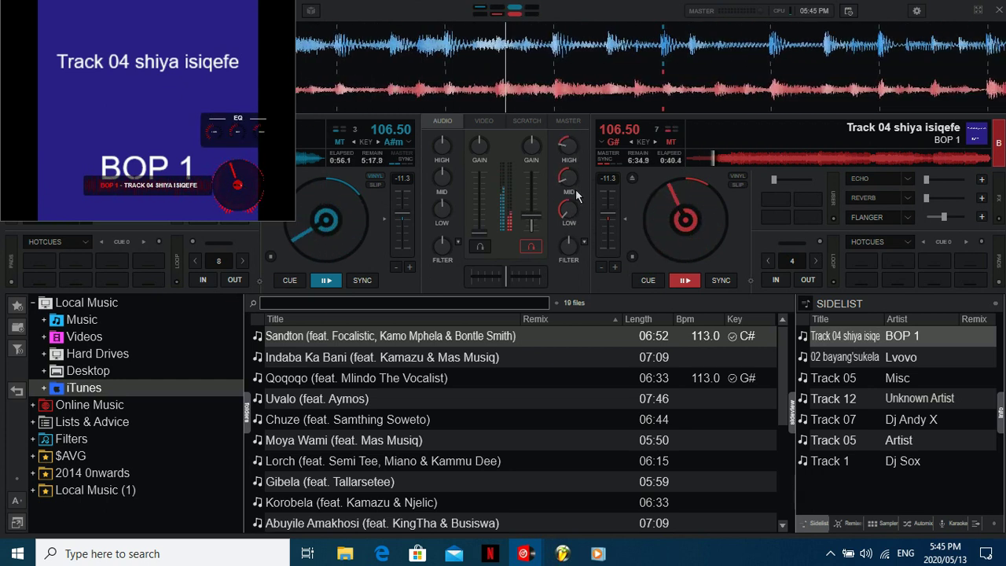
# Bring deck B's EQ knobs back up near the centre and pause both decks
pyautogui.moveTo(570, 208); pyautogui.dragTo(571, 170)
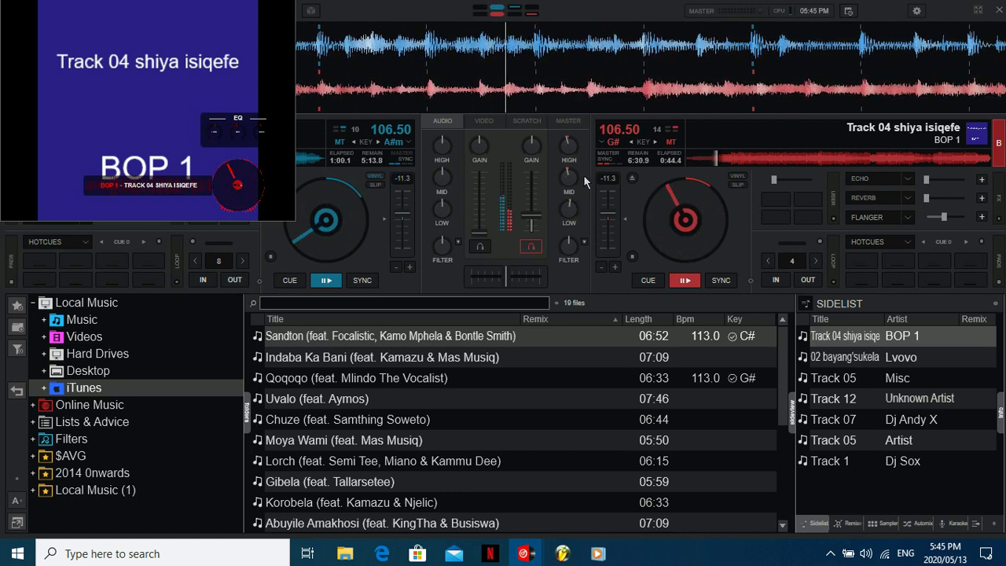
pyautogui.click(684, 280)
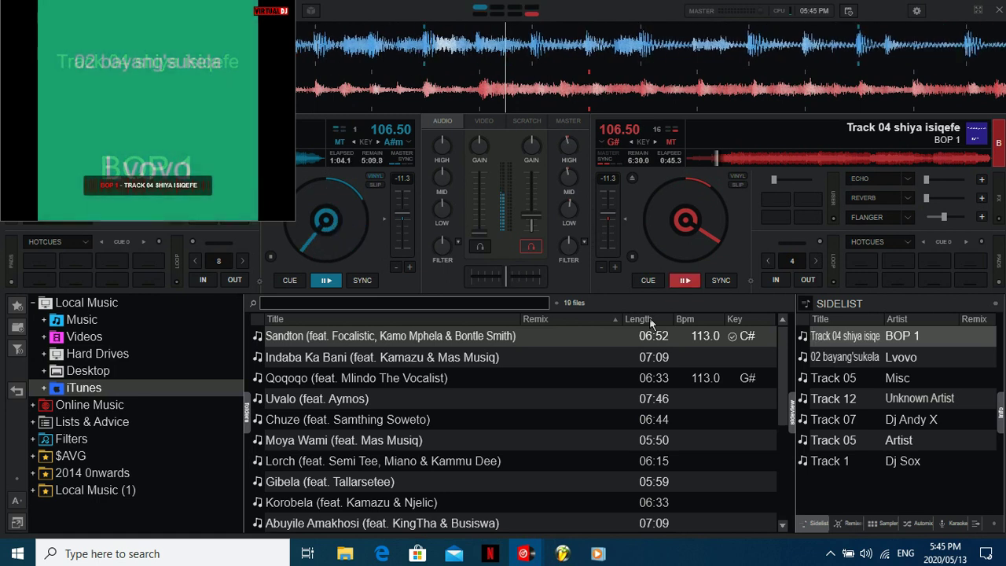
pyautogui.click(326, 280)
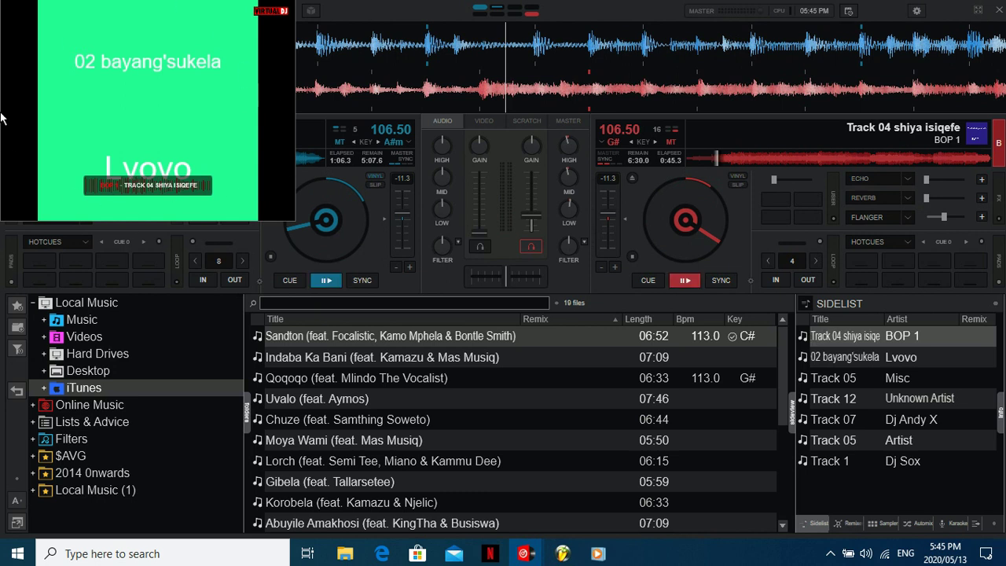
# Show the video controls and switch the master video source from Cover to Camera
pyautogui.click(484, 122)
pyautogui.click(495, 227)
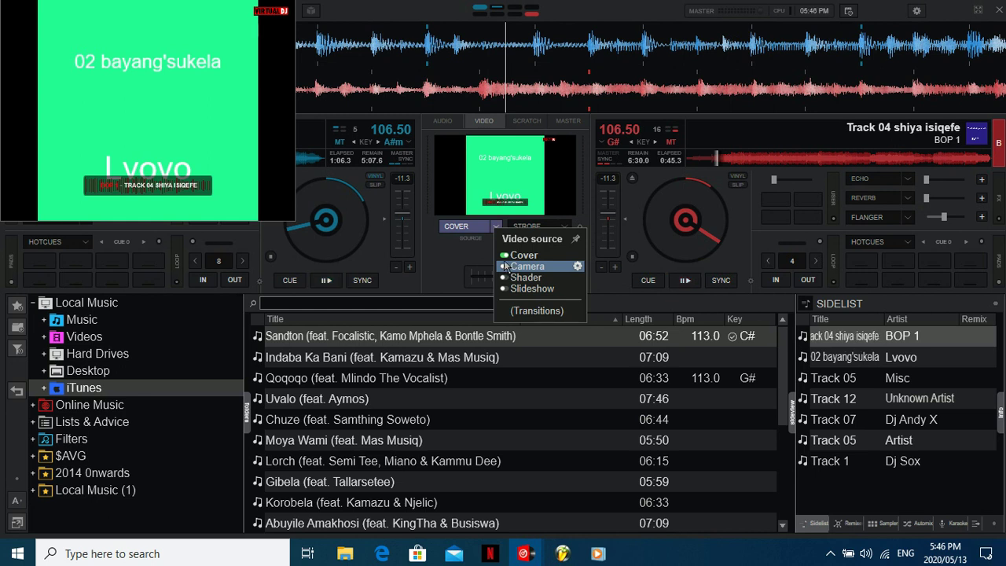
pyautogui.click(507, 266)
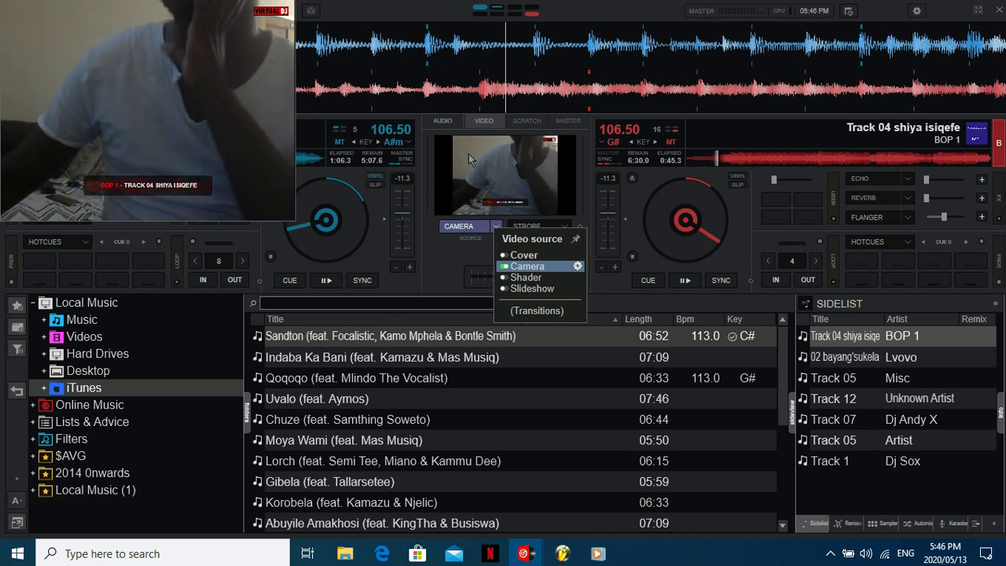
# Turn off the Camera video source and return to the audio mixer
pyautogui.click(504, 267)
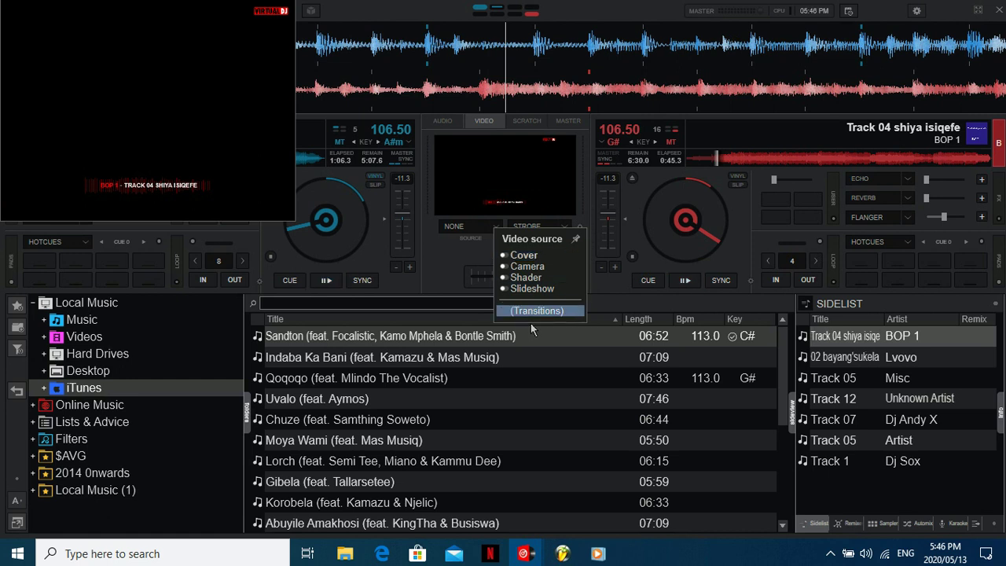
pyautogui.click(434, 252)
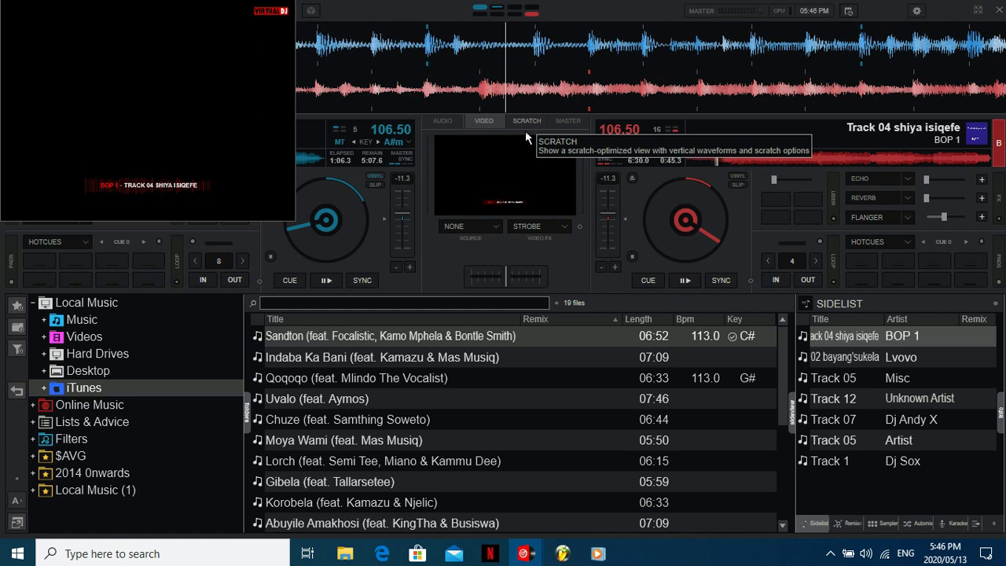
pyautogui.click(442, 122)
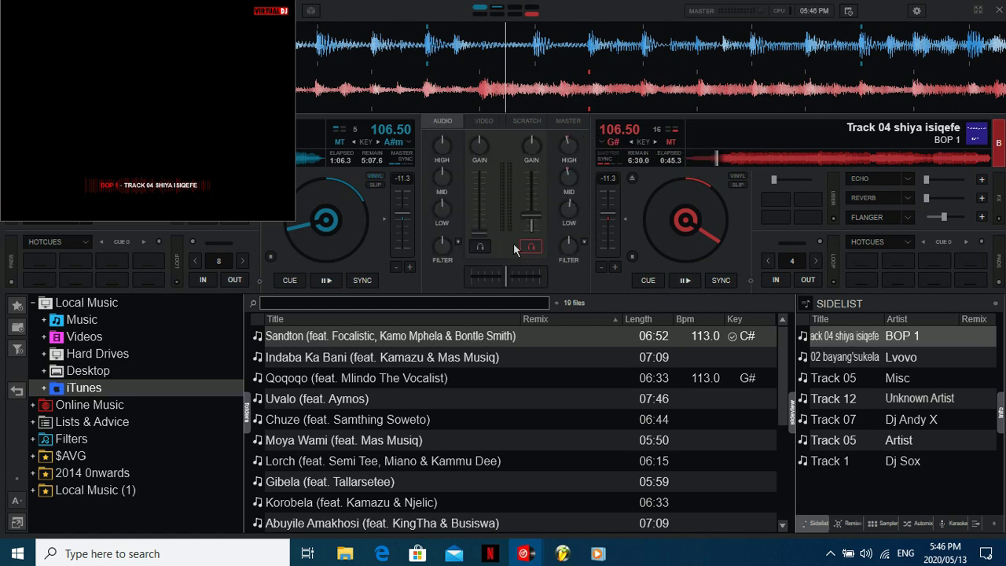
pyautogui.click(831, 556)
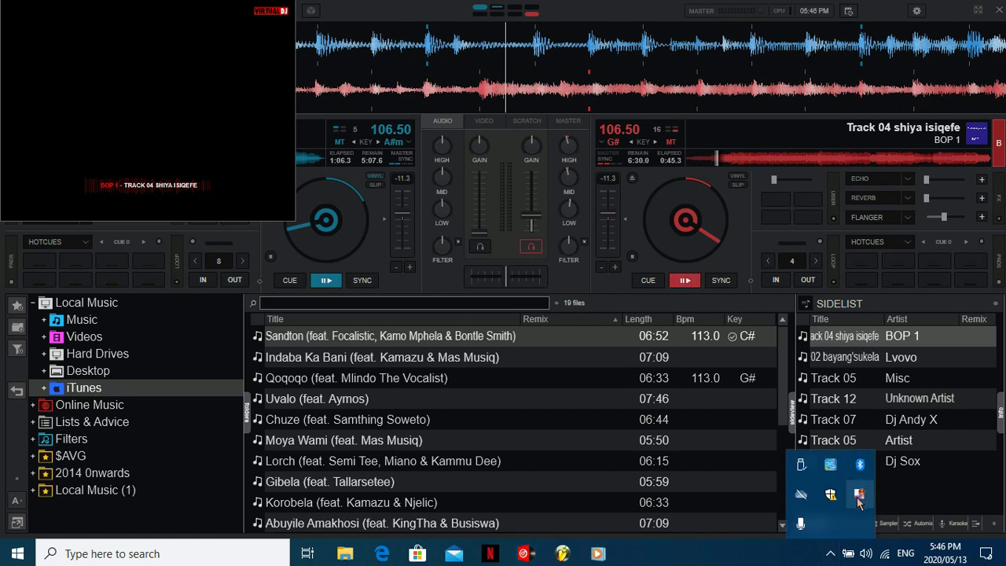
pyautogui.rightClick(860, 495)
pyautogui.click(708, 449)
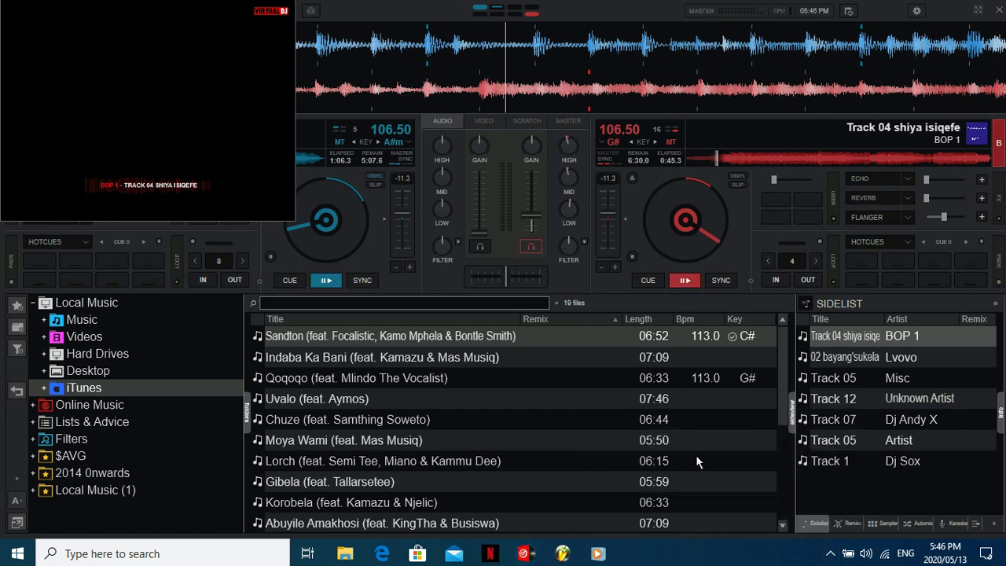